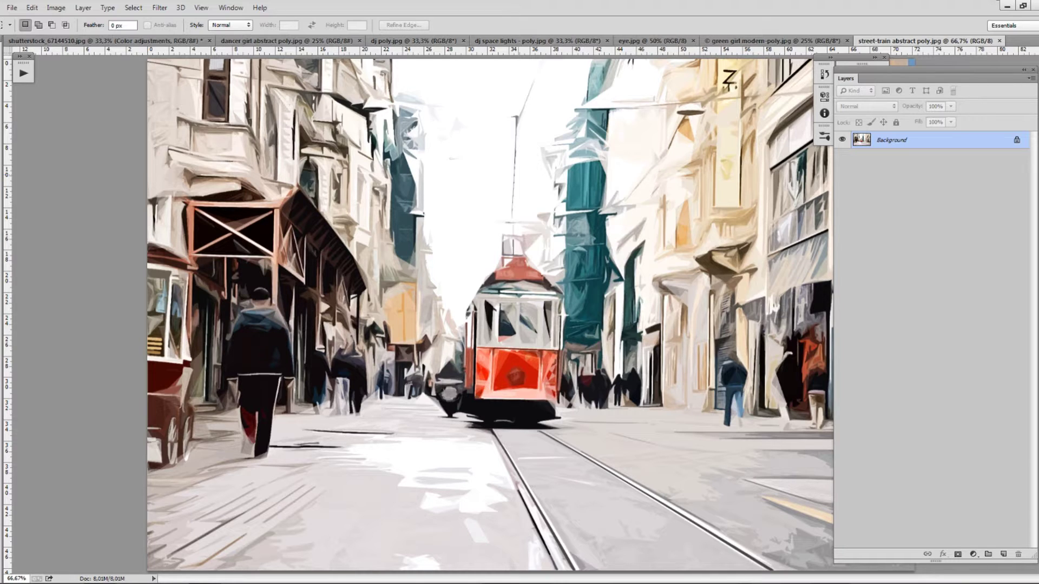
Close the street-train and green girl example images, inspecting the green girl at 100% before closing it
key(ctrl+w)
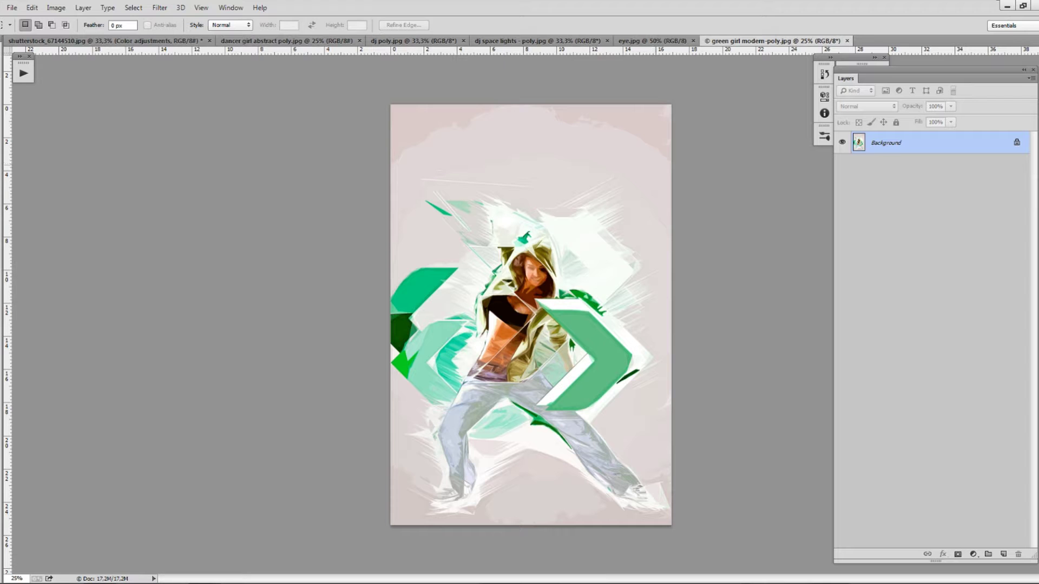
key(ctrl+1)
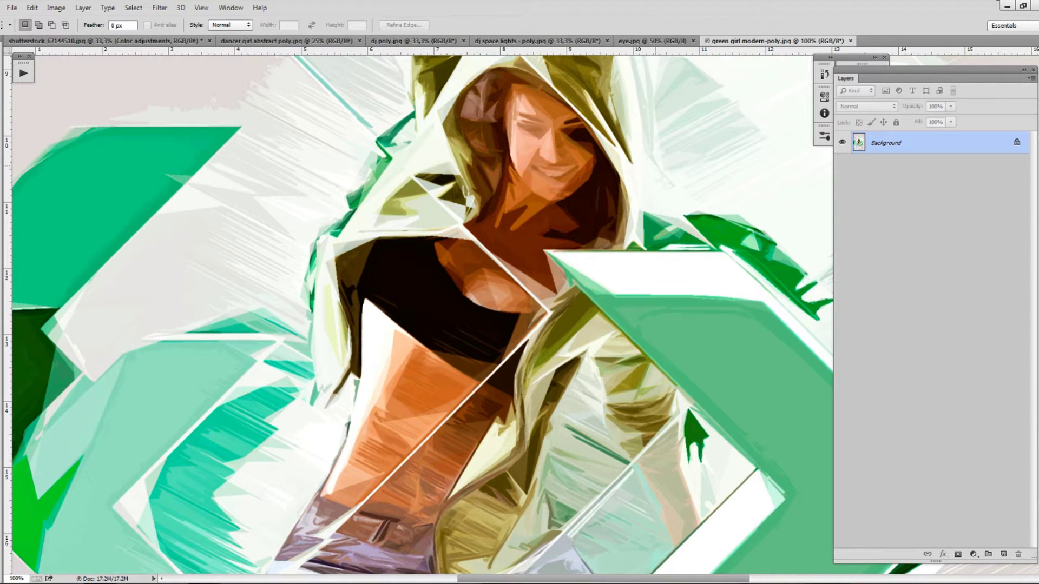
key(ctrl+minus)
key(ctrl+minus)
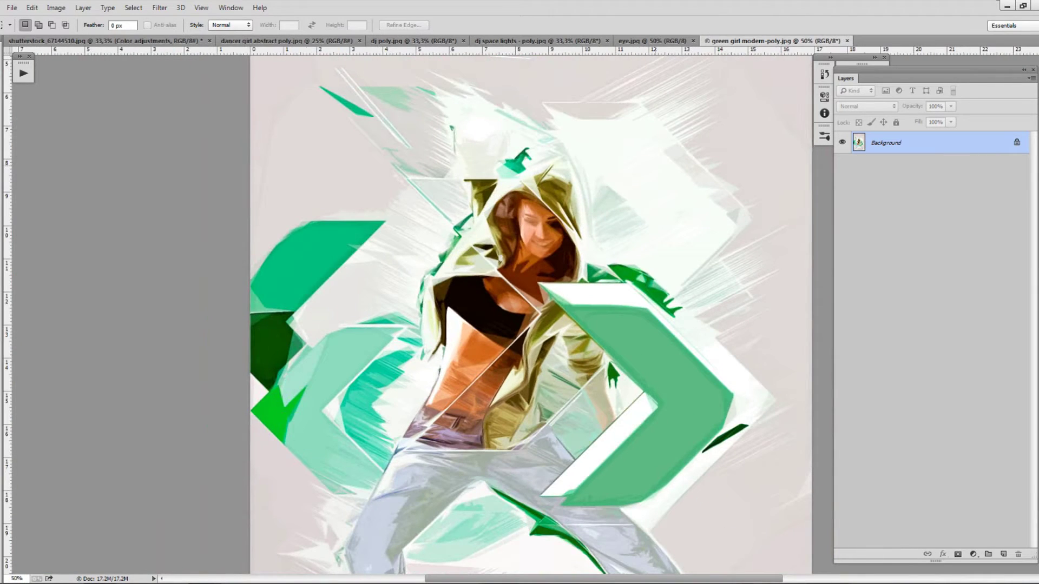
key(ctrl+w)
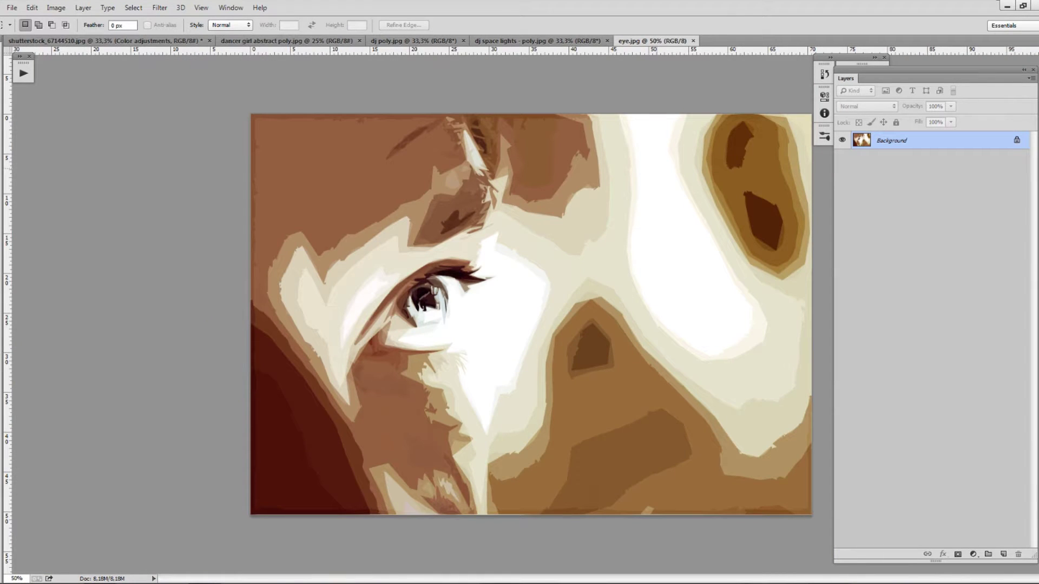
Close the eye, dj space lights, dj poly and dancer girl example images, keeping only shutterstock_67144510.jpg open
key(ctrl+w)
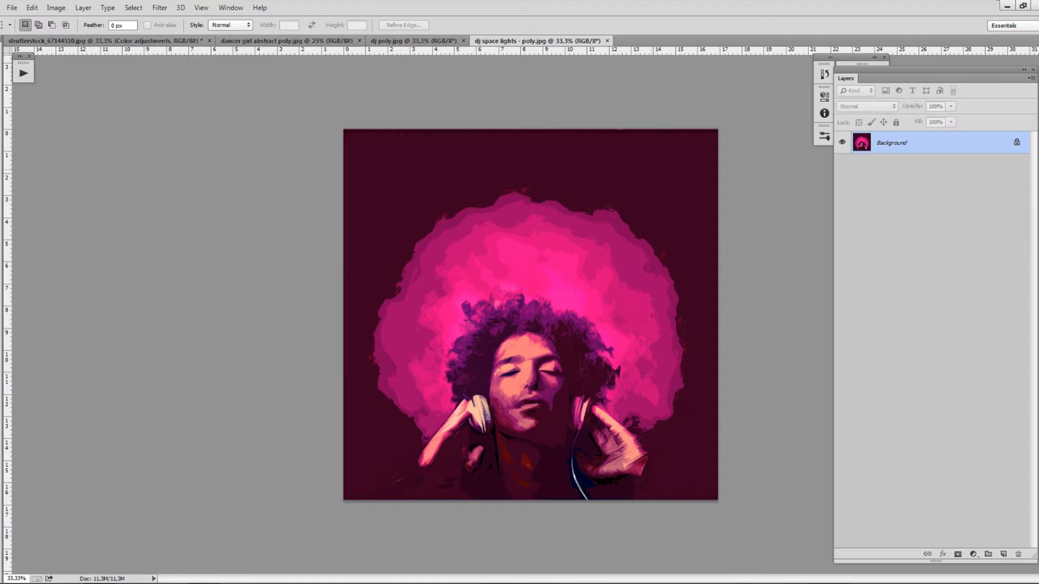
scroll(530, 314, up, 3)
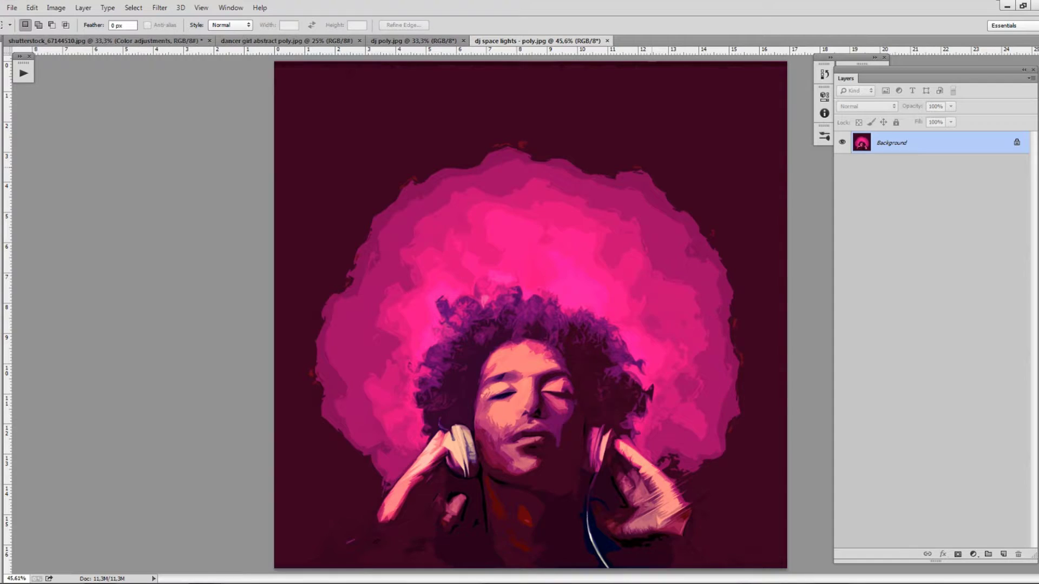
key(ctrl+w)
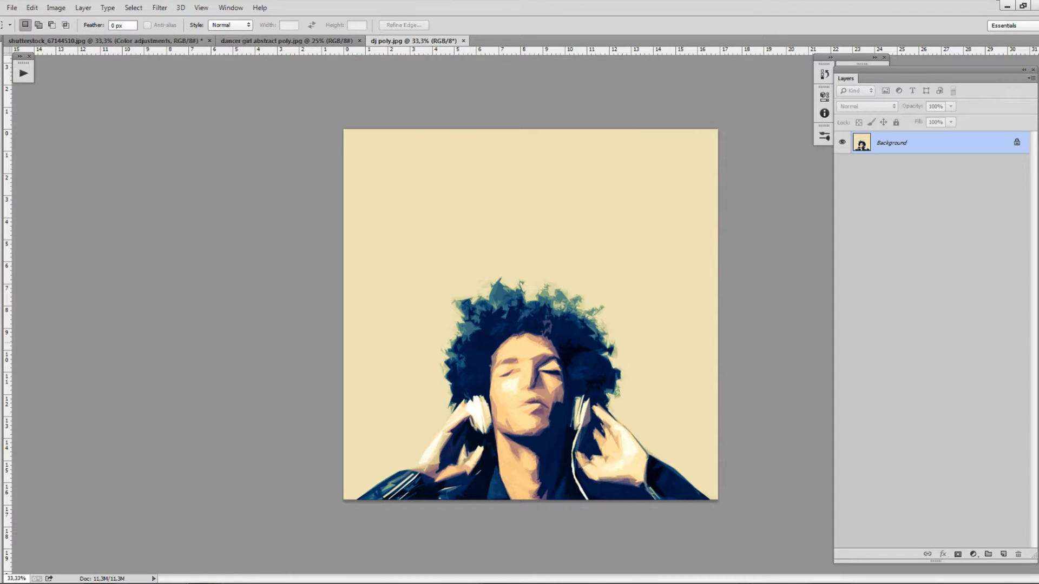
key(ctrl+w)
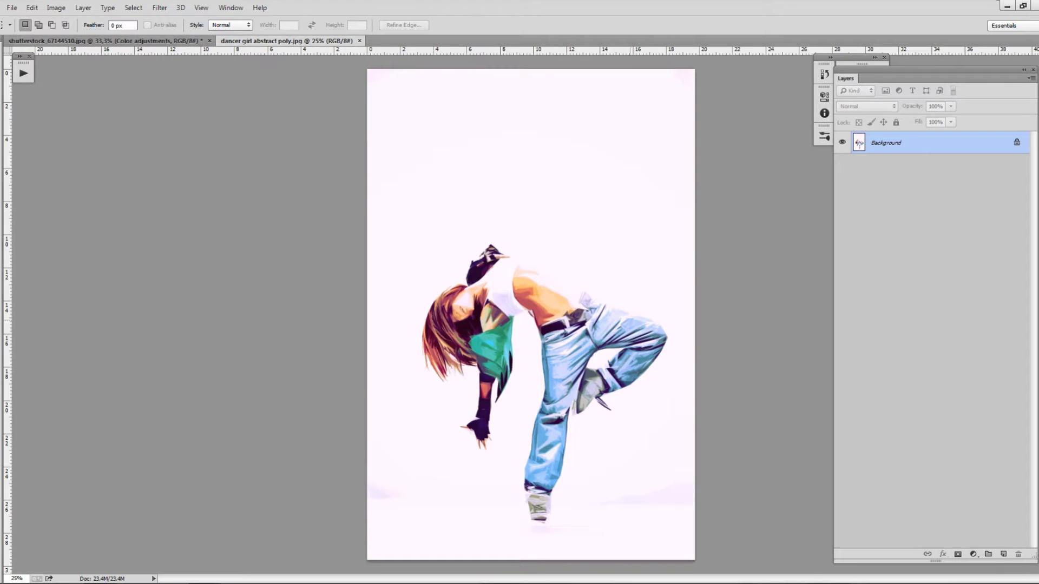
key(ctrl+w)
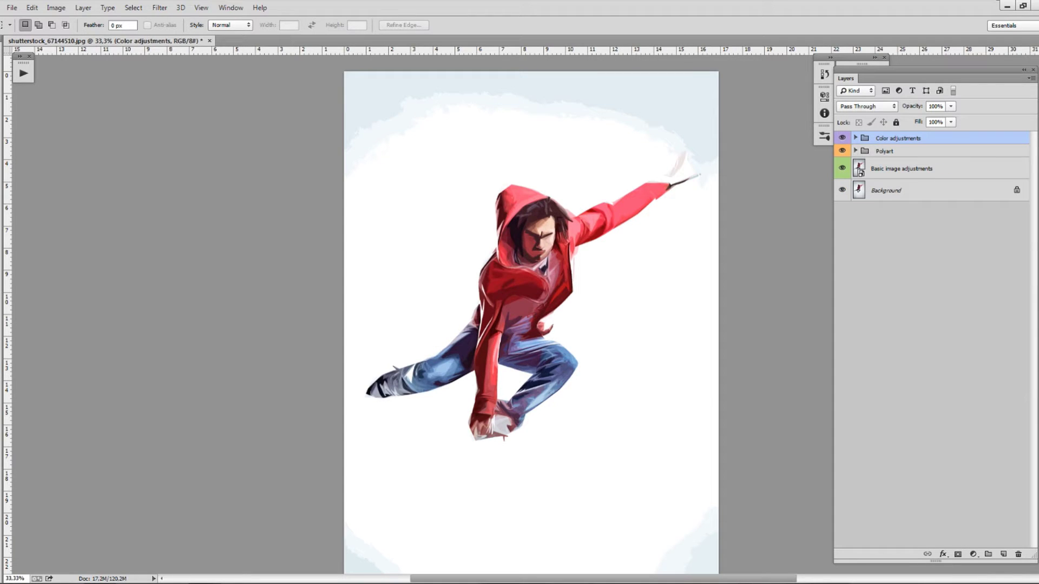
Compare the poly artwork with the original photo by isolating the Background layer and restoring the other layers
alt+click(842, 189)
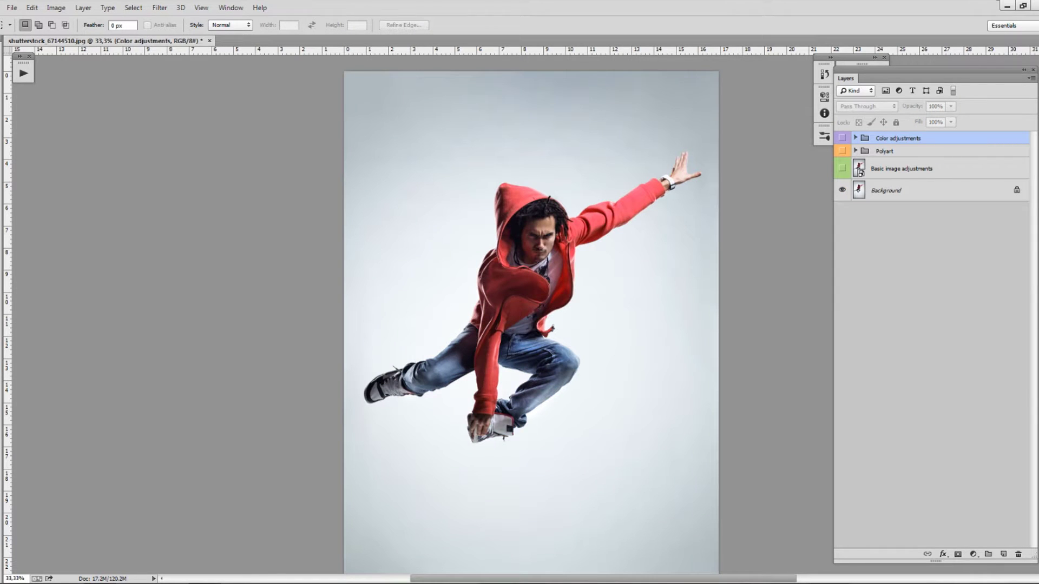
alt+click(842, 190)
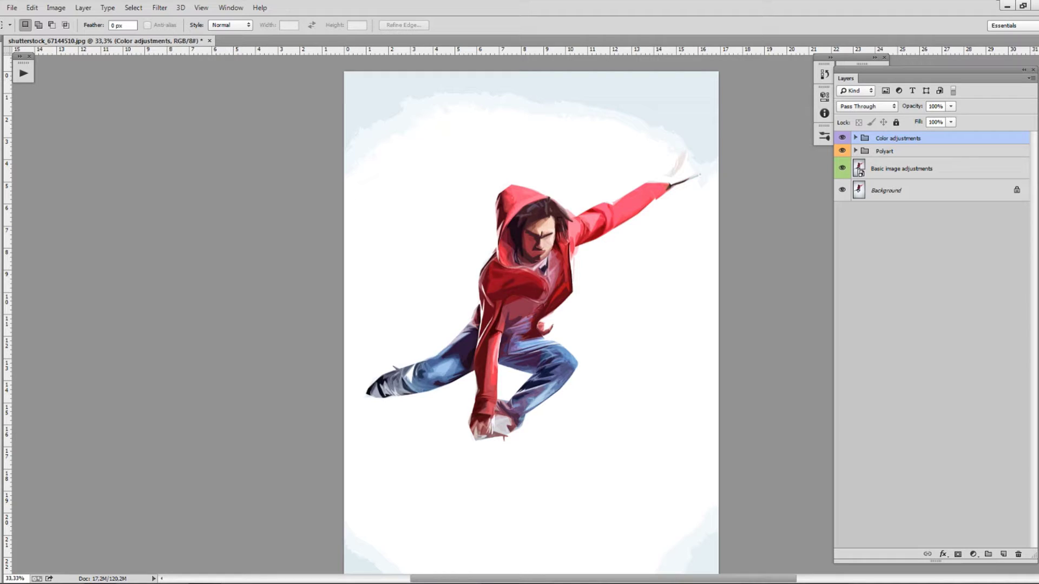
Display the loaded actions and select the Polyart action inside the Polyart set
click(230, 8)
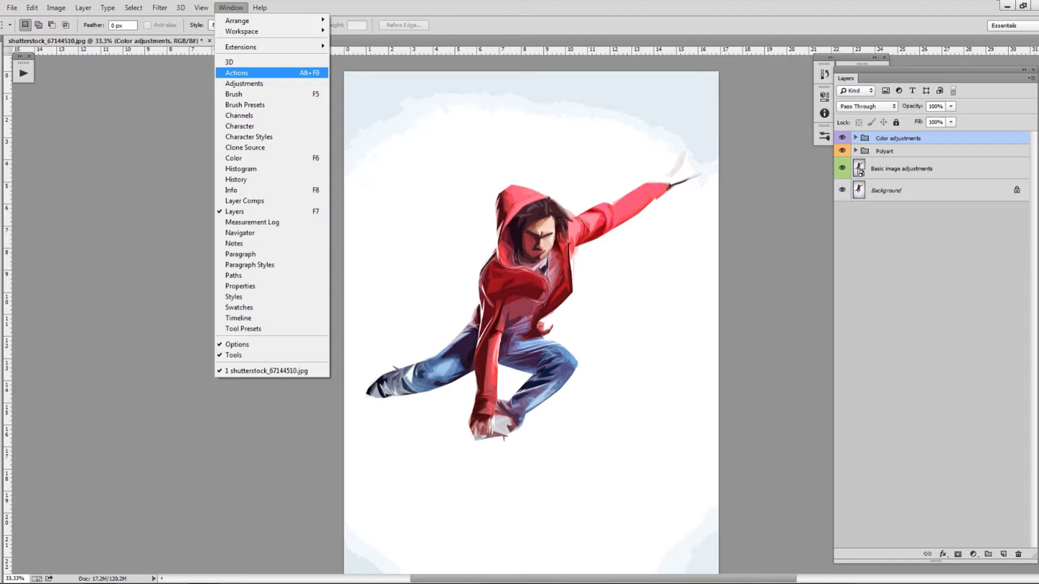
click(237, 73)
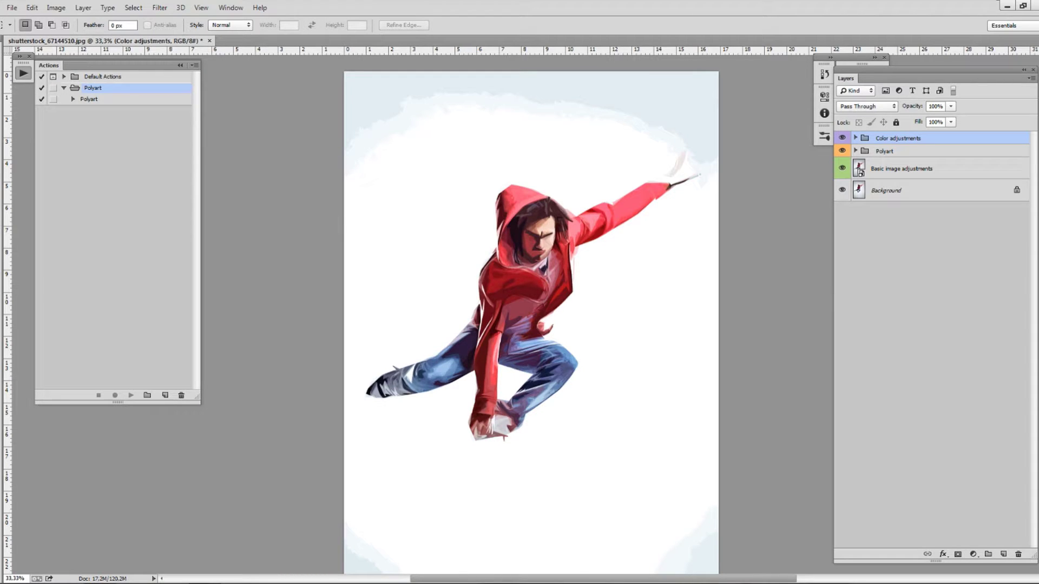
click(64, 87)
click(194, 65)
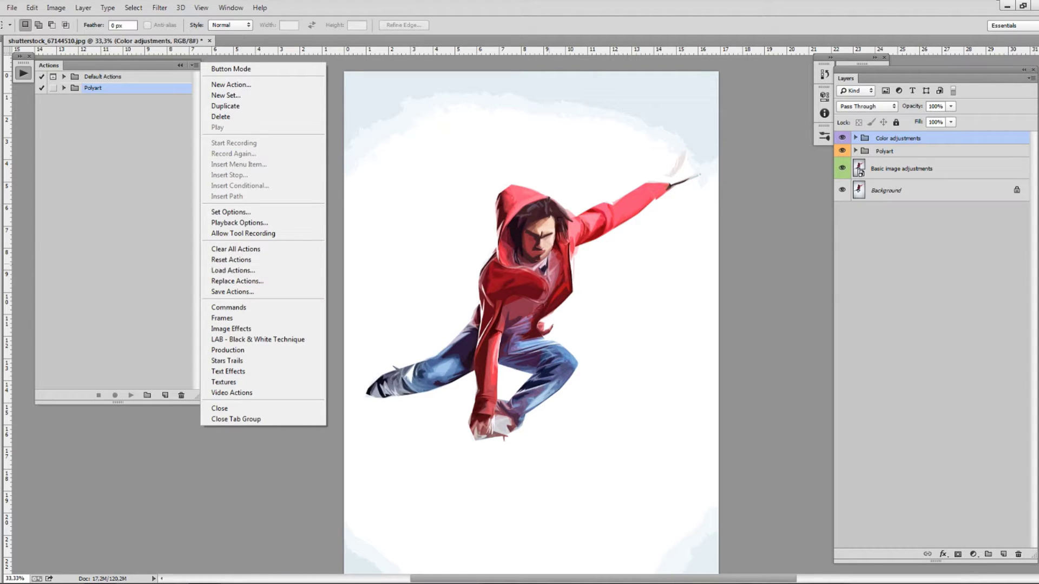
key(Escape)
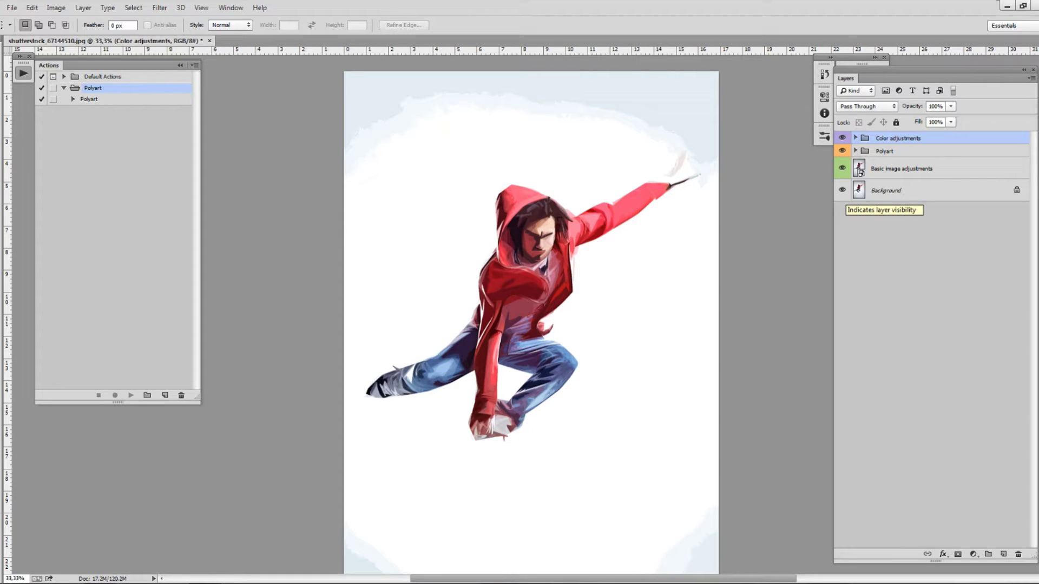
click(136, 99)
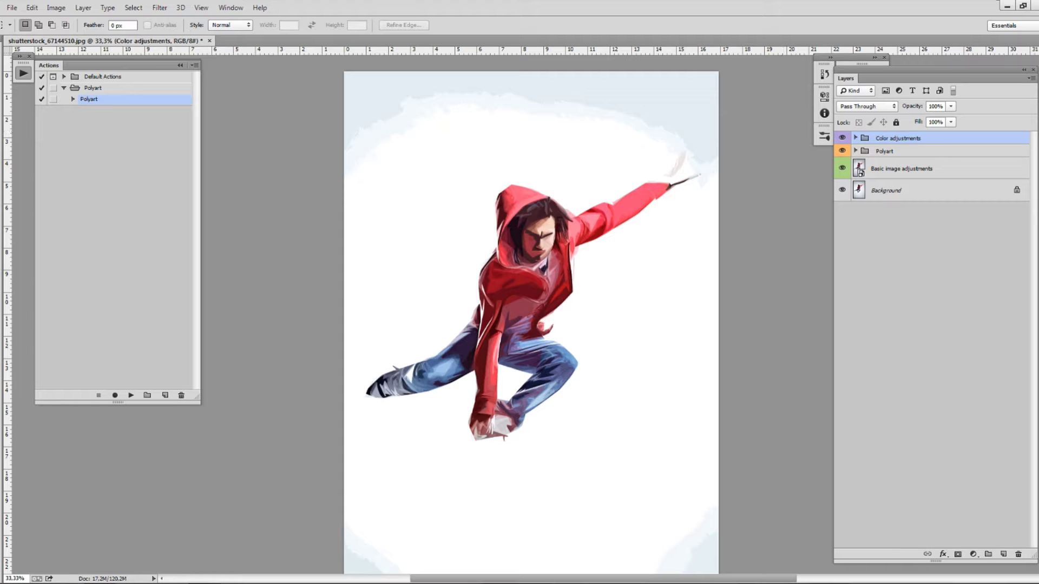
Show only the Background layer and check the image's color mode and bit depth
key(ctrl+z)
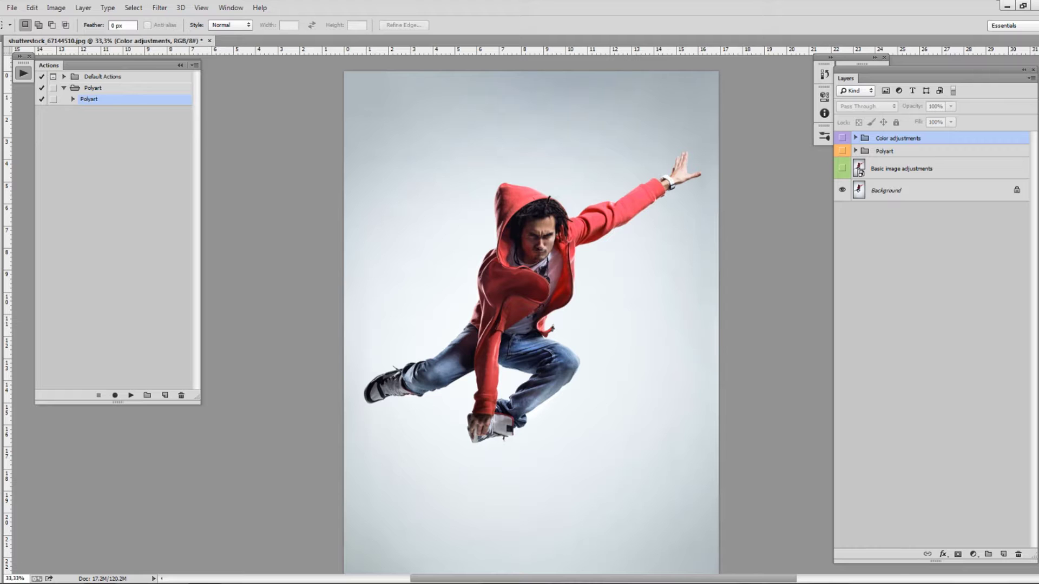
click(56, 7)
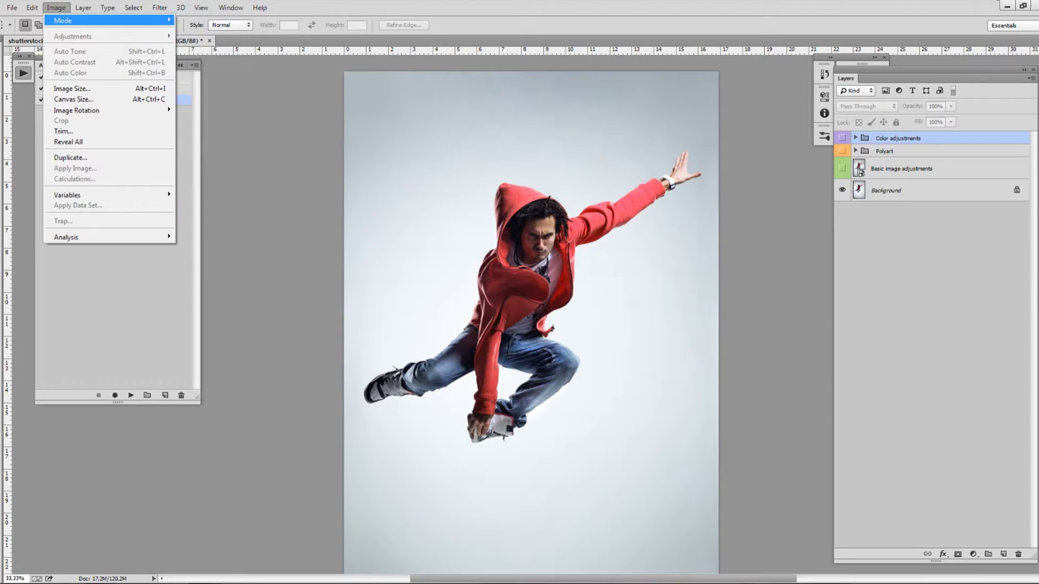
mouse_move(81, 20)
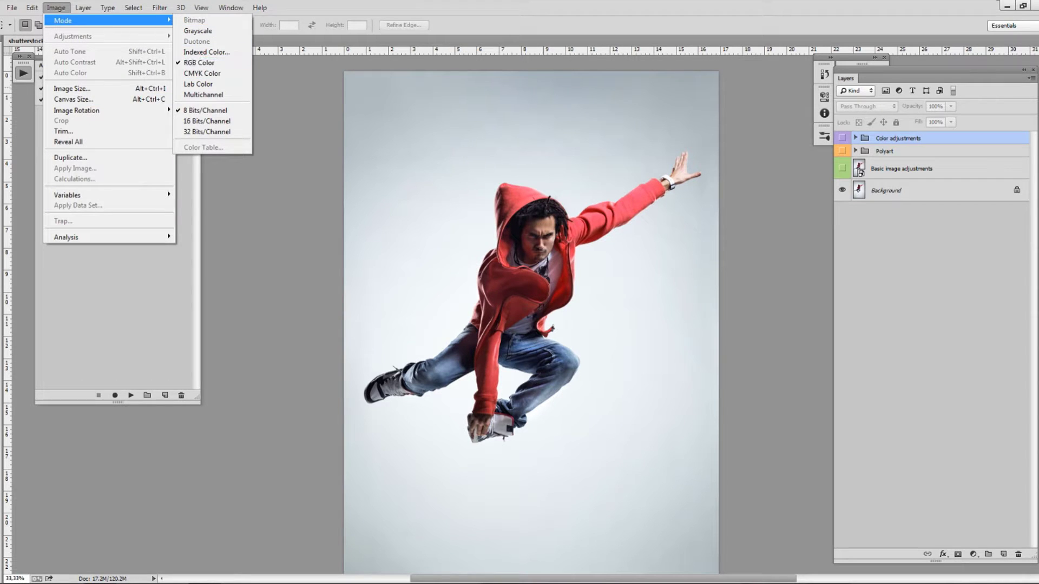
Select the Background layer and check the image's pixel dimensions and resolution without changing them
click(919, 190)
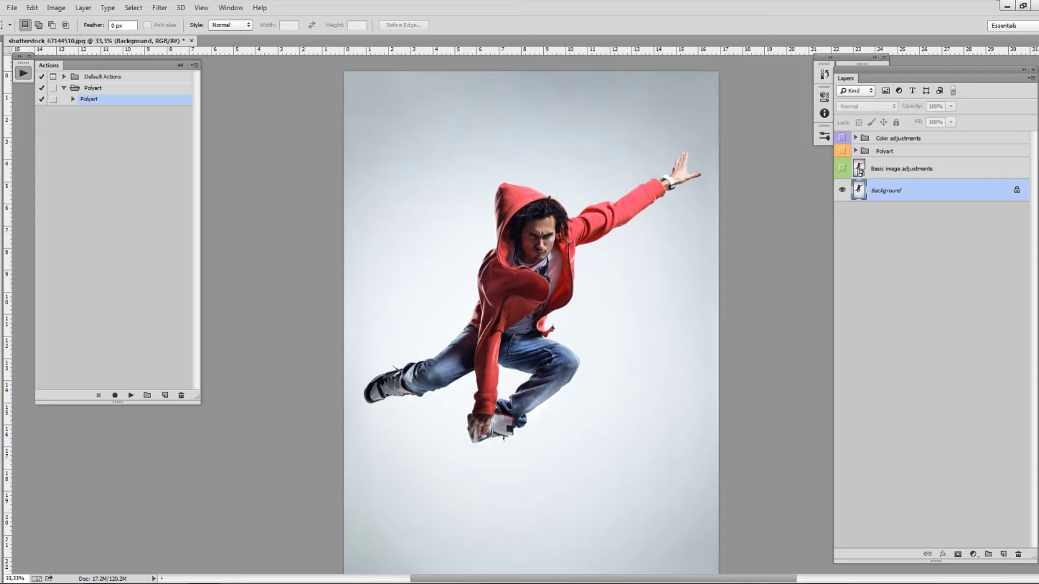
click(56, 8)
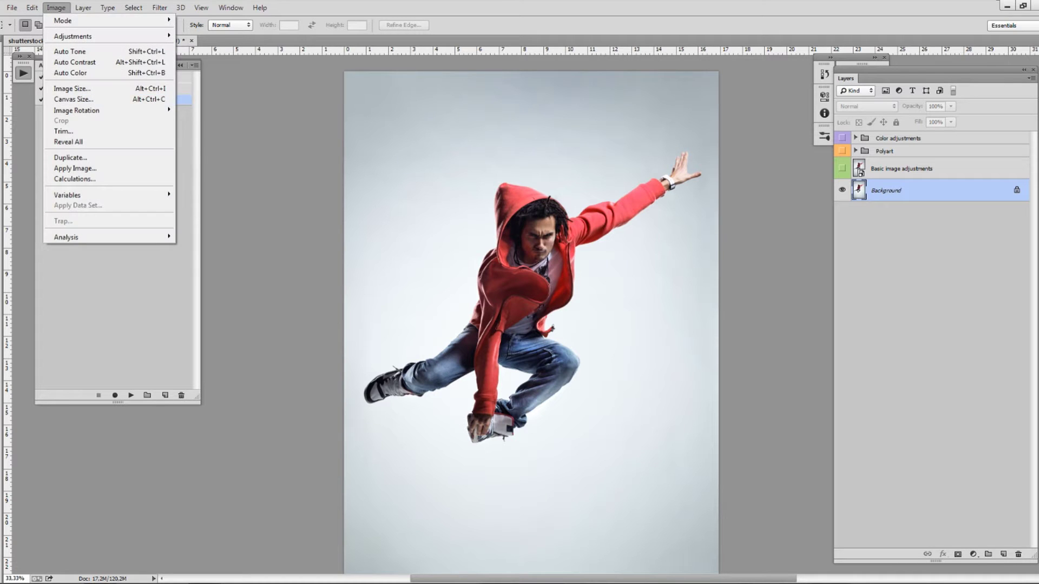
click(72, 88)
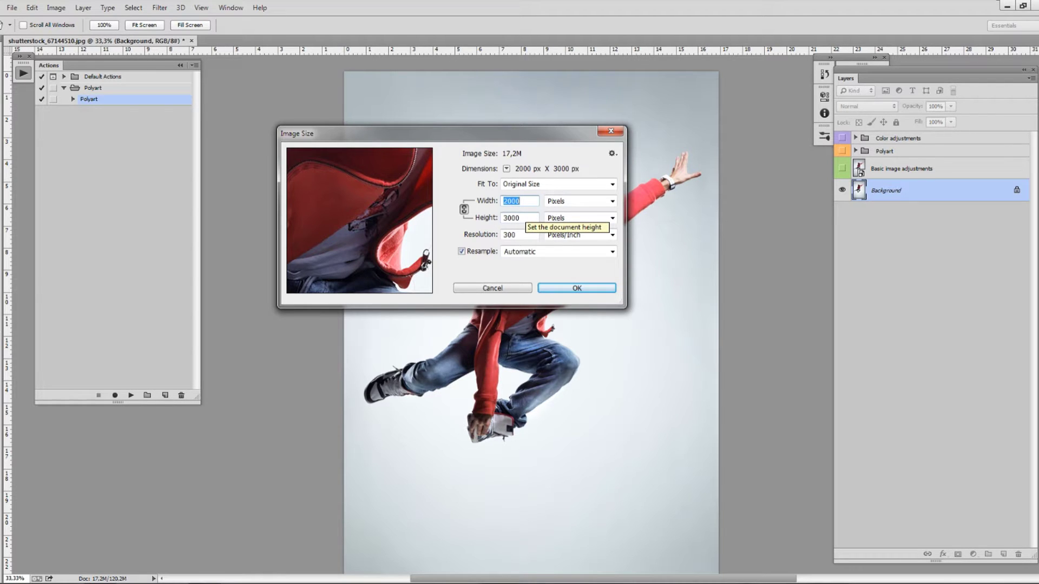
click(496, 287)
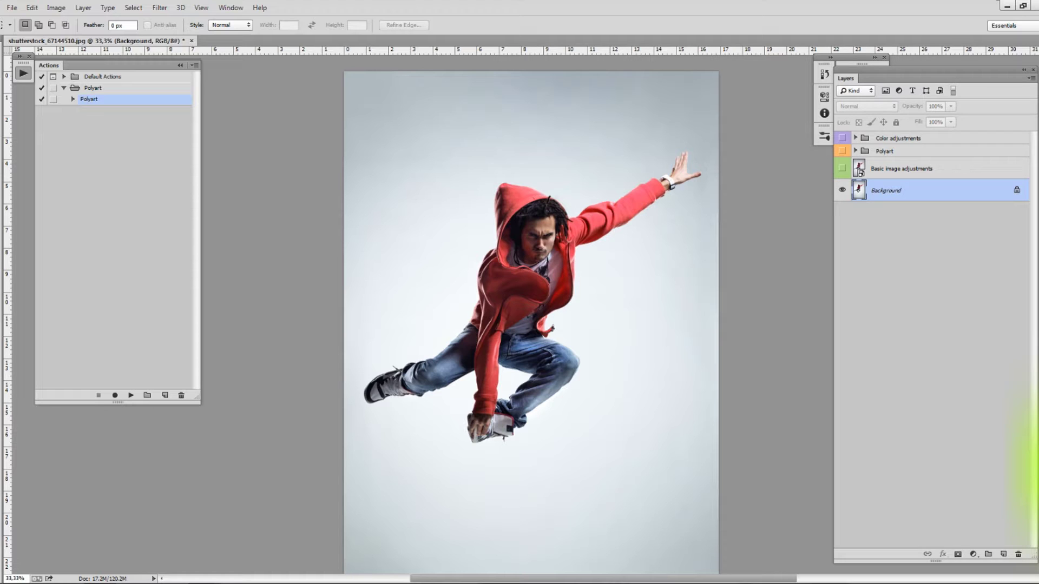
Convert the locked Background into a regular layer named Layer 0
click(1031, 78)
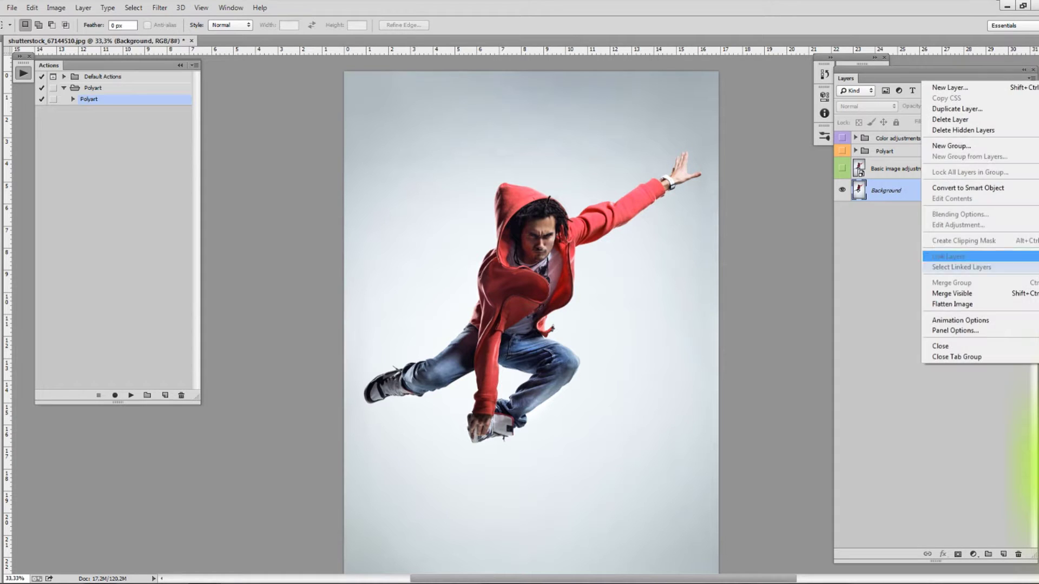
key(Escape)
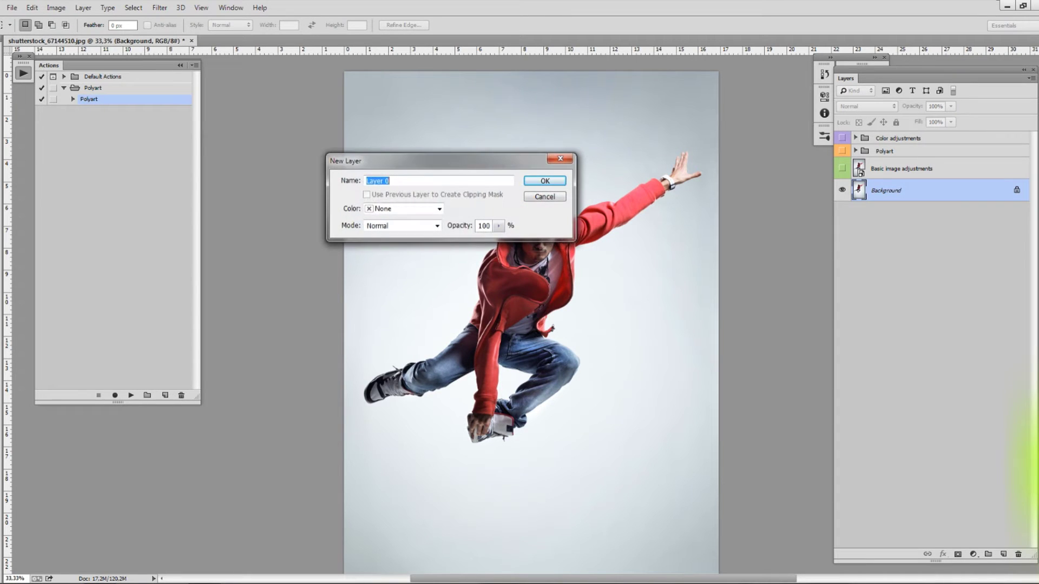
key(Return)
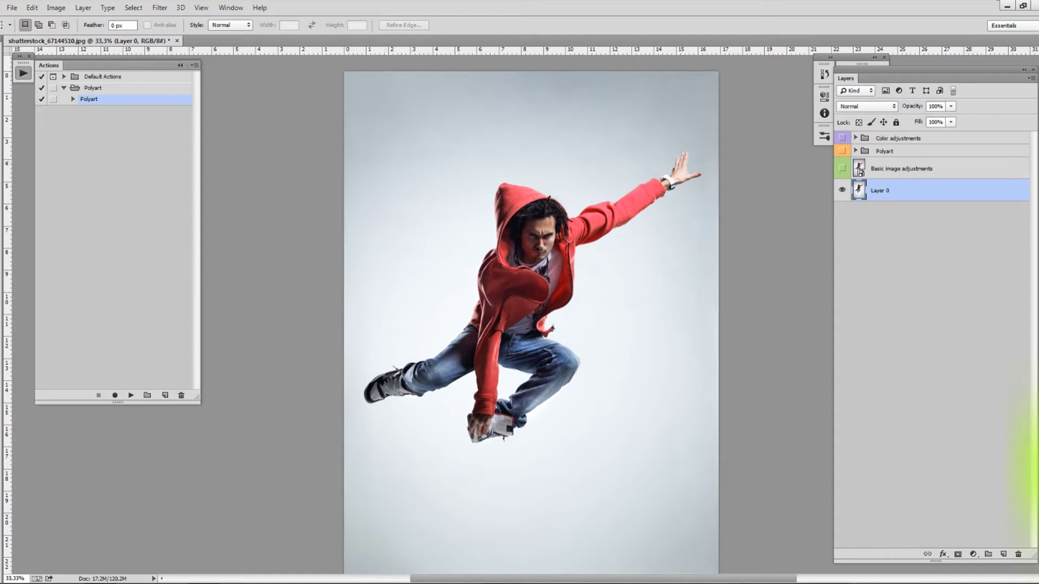
Turn Layer 0 back into the locked Background layer
click(83, 7)
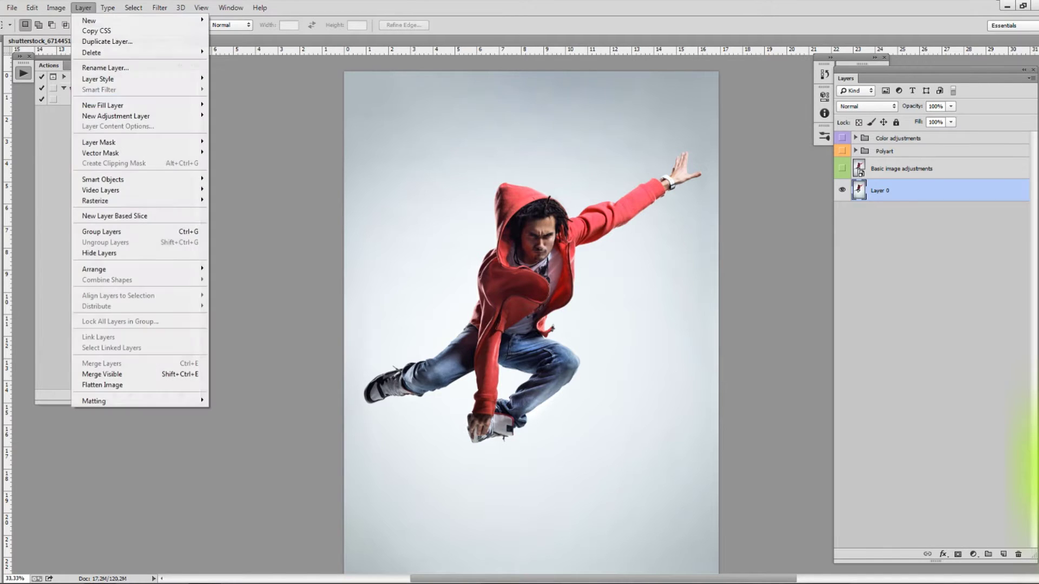
mouse_move(90, 20)
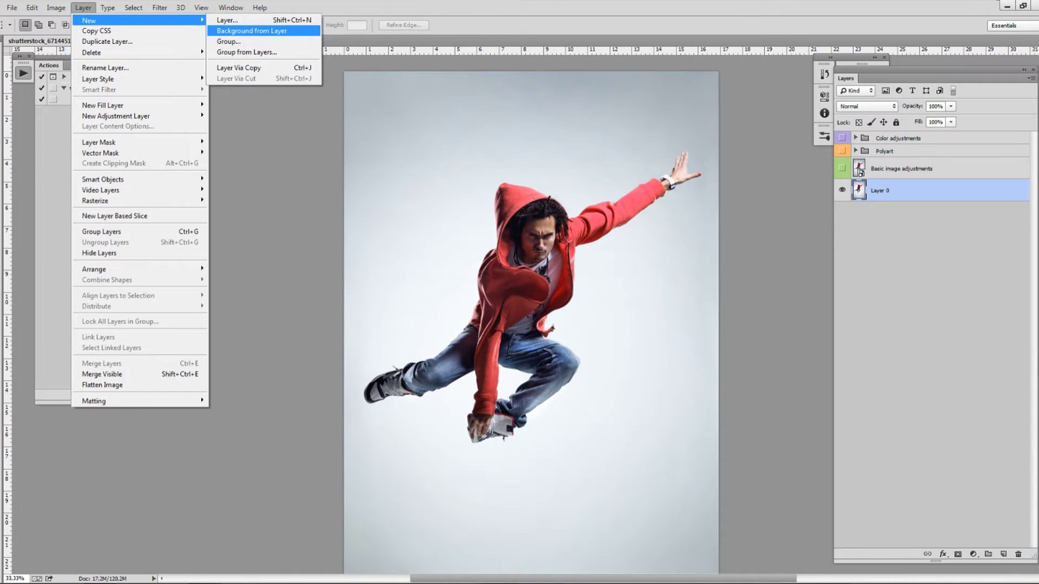
click(251, 31)
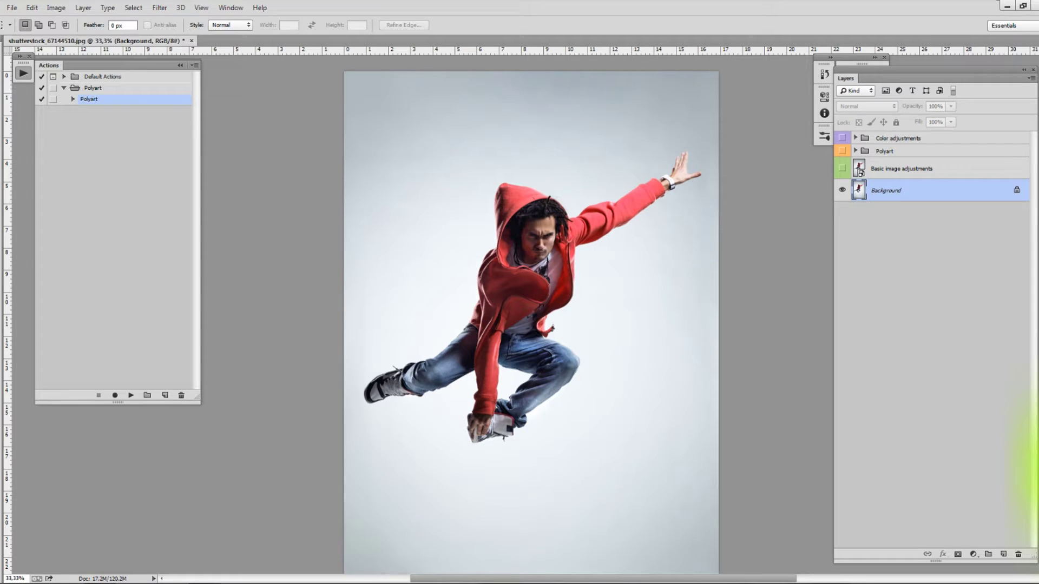
Make all hidden layers visible and expand the Polyart group together with the smart filters of its layers
drag(841, 169, 841, 138)
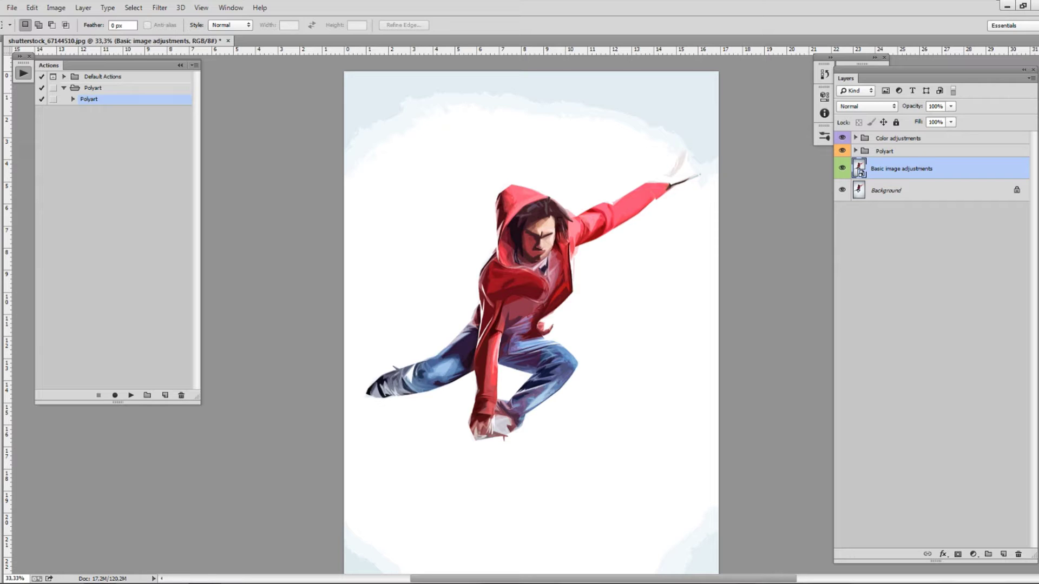
click(855, 151)
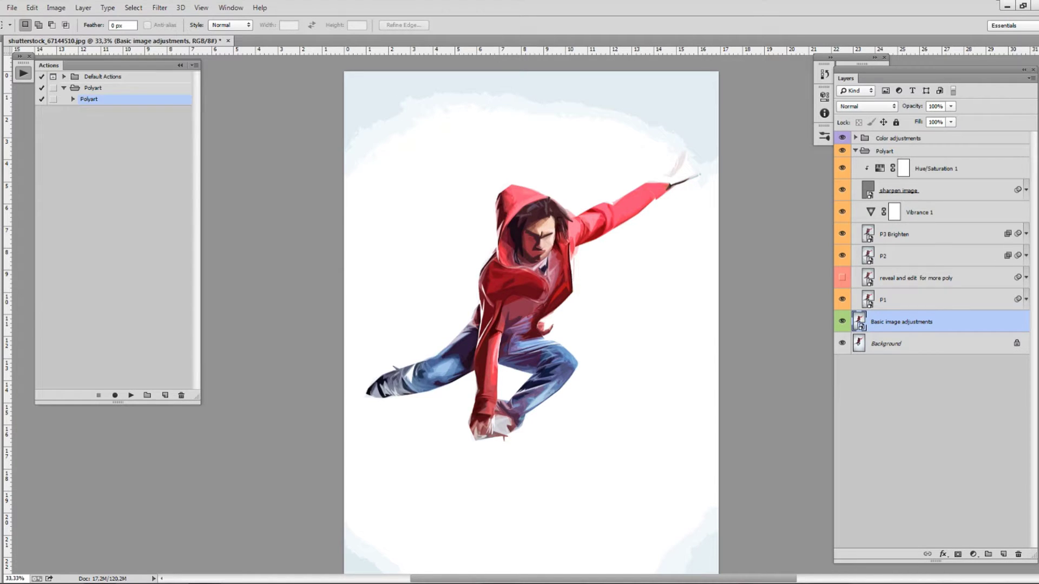
click(1025, 299)
click(1025, 277)
click(1025, 255)
click(1025, 234)
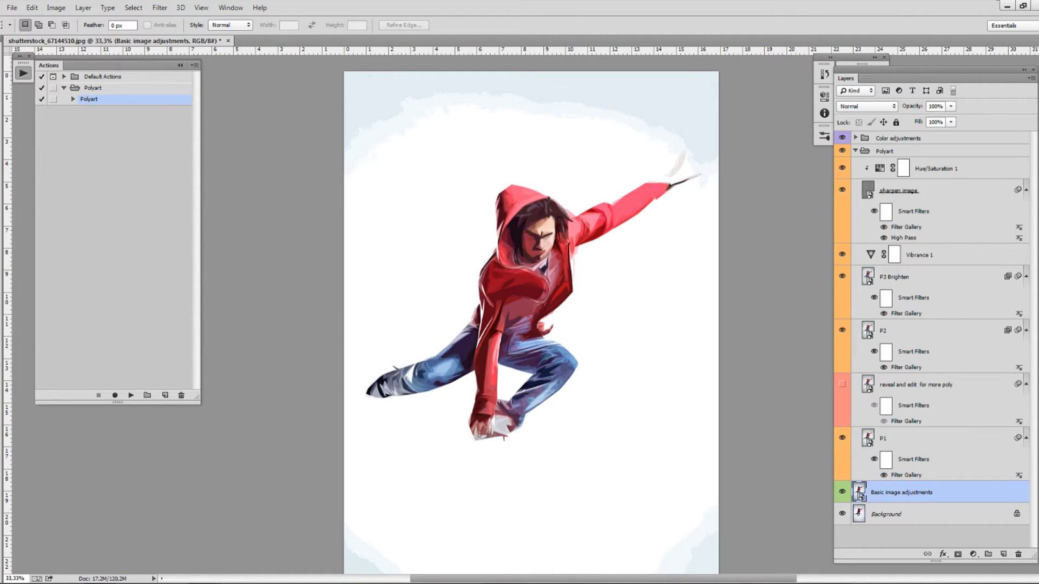
Open the contents of the Basic image adjustments smart object for editing
scroll(531, 322, down, 2)
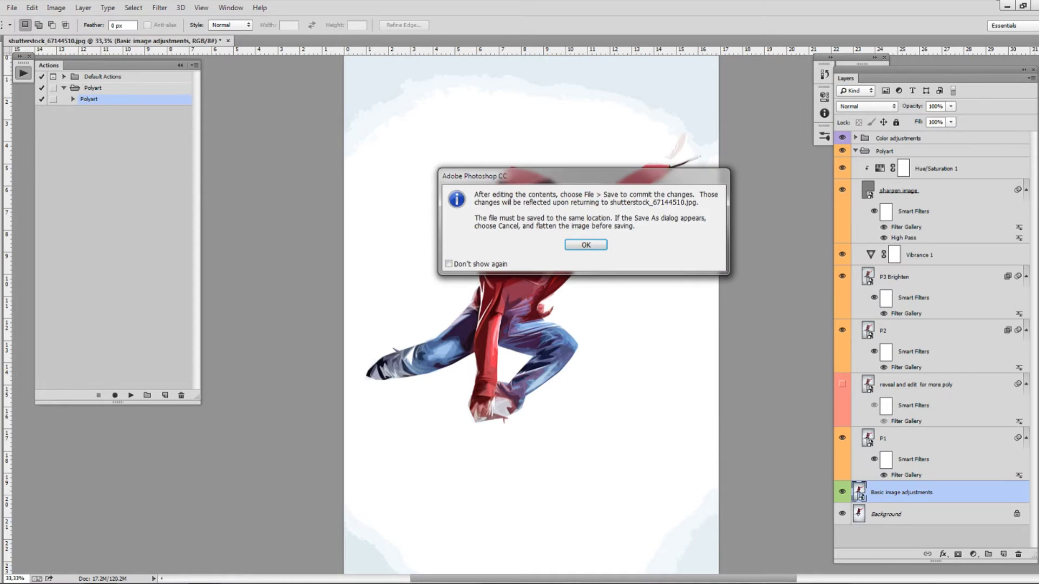
key(Return)
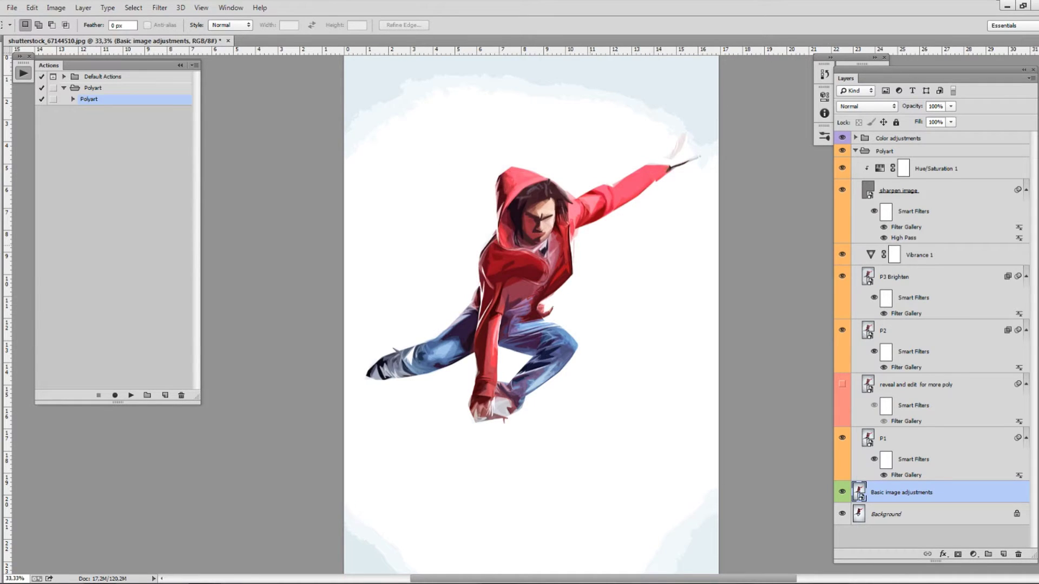
key(ctrl+plus)
key(ctrl+plus)
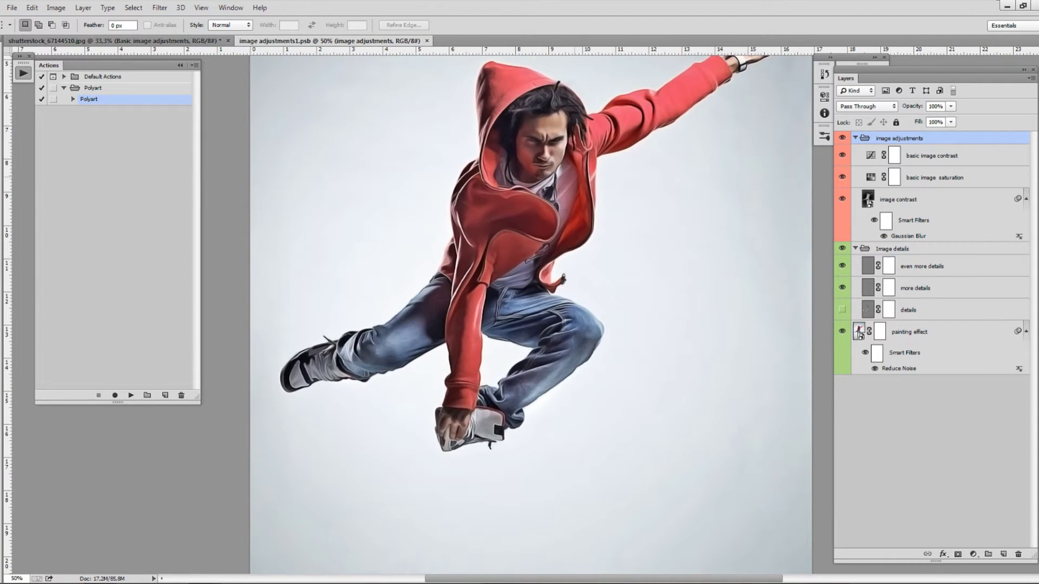
drag(569, 242, 564, 310)
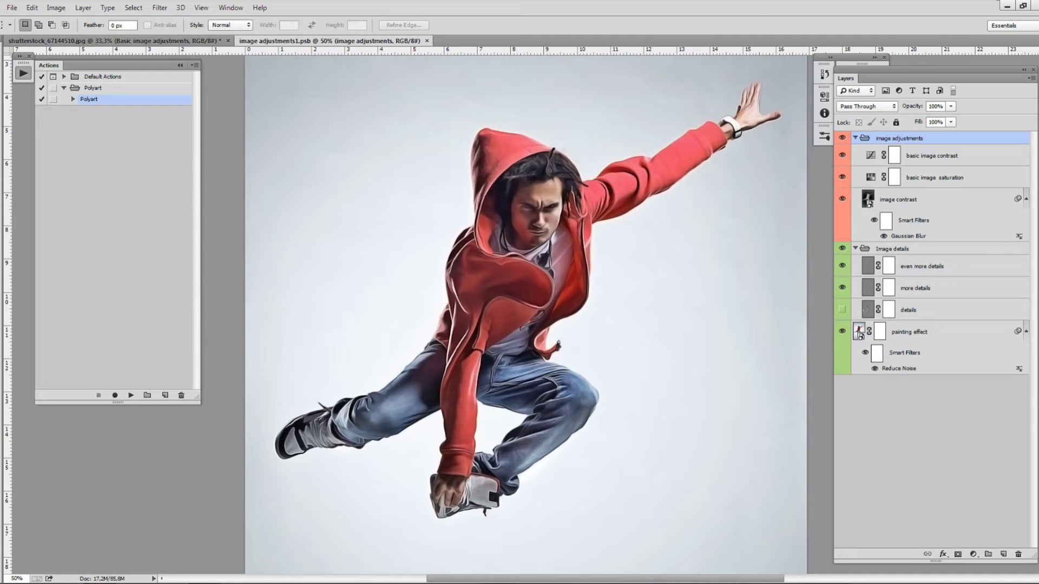
Compare the layers of the Image details group one at a time, leaving details, more details and even more details visible
click(891, 248)
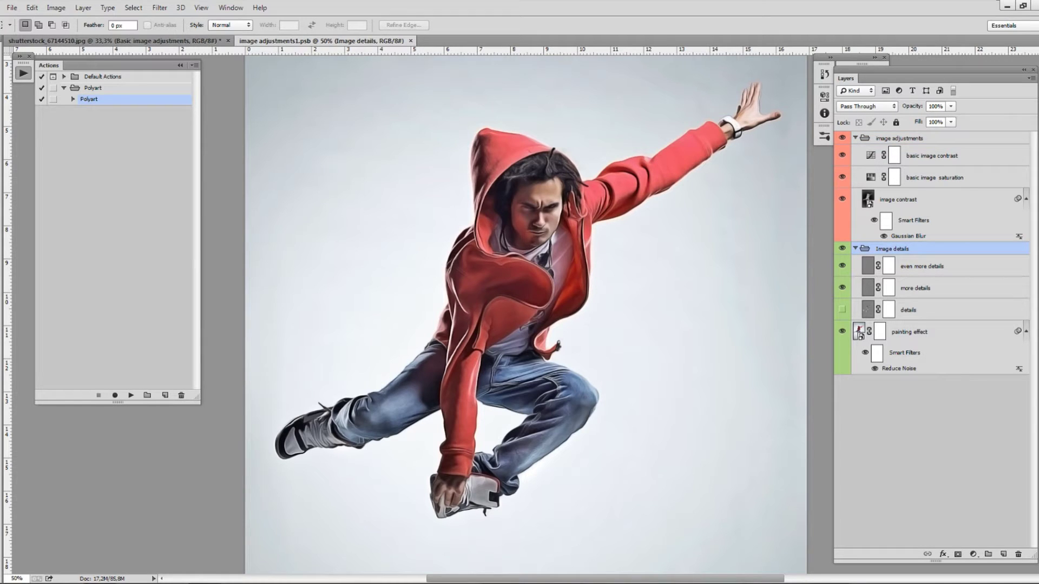
click(841, 265)
click(842, 288)
click(842, 310)
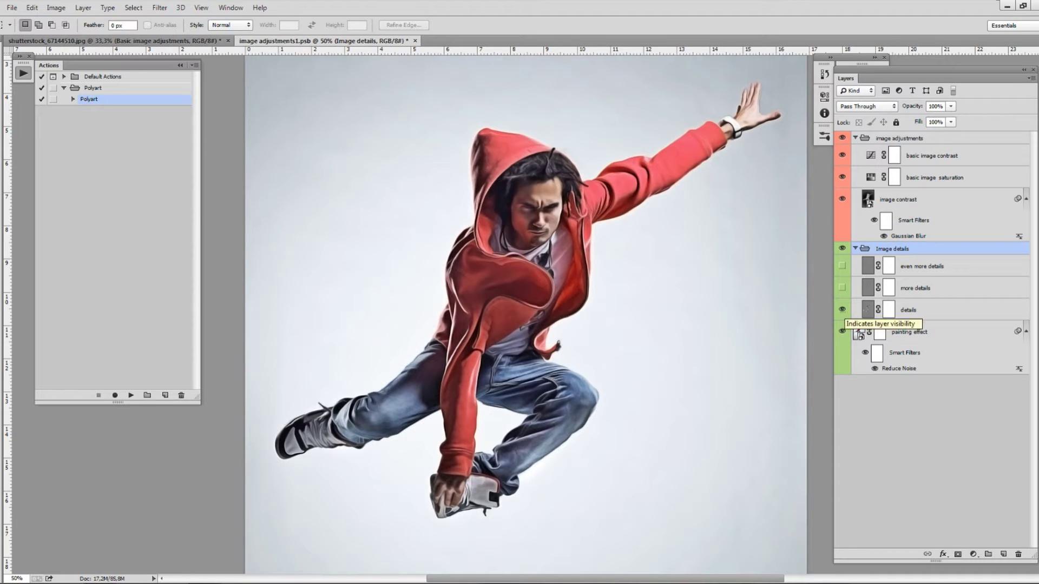
click(842, 287)
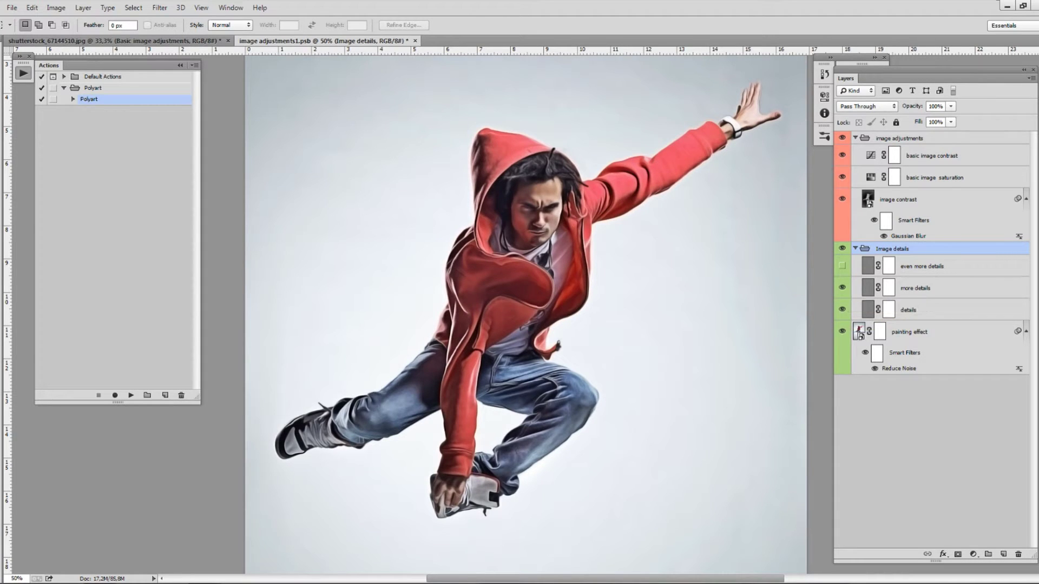
click(841, 265)
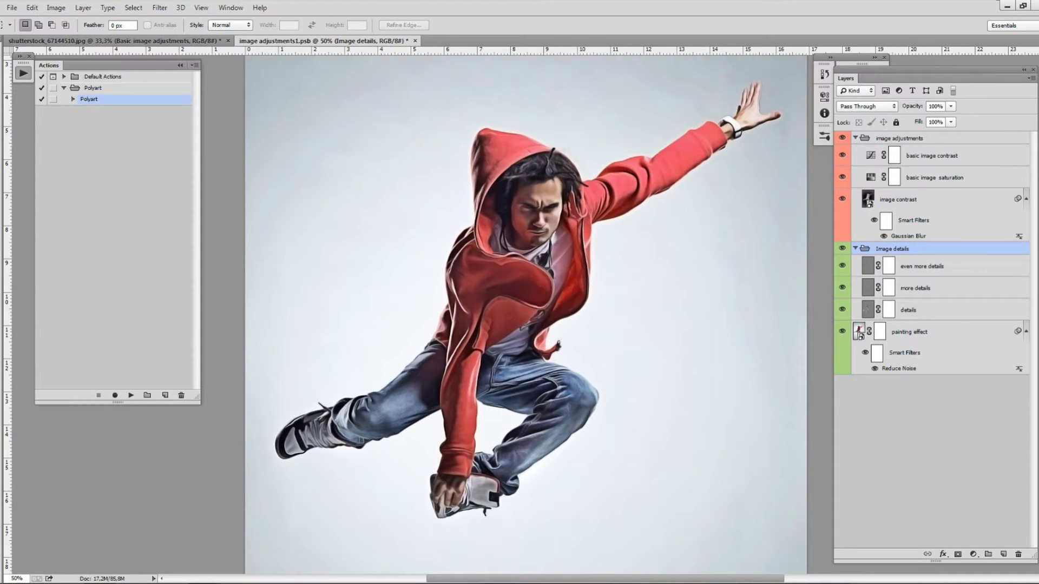
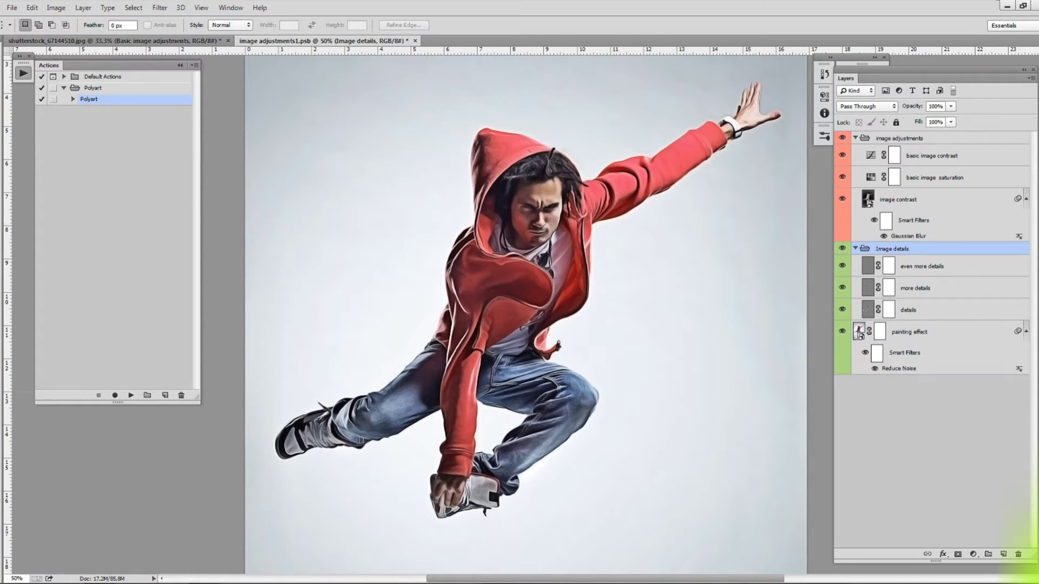
Reshape the basic image contrast curve with a shadow point at input 68, output 33, a raised highlight point, and a midtone point at 110/117
click(898, 138)
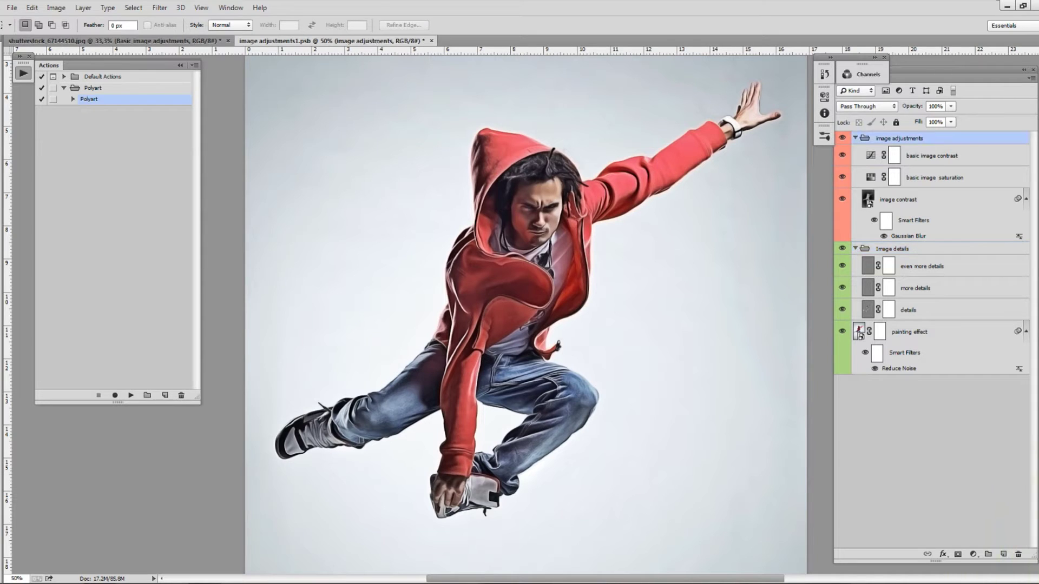
double_click(870, 155)
drag(707, 241, 711, 246)
drag(762, 177, 762, 173)
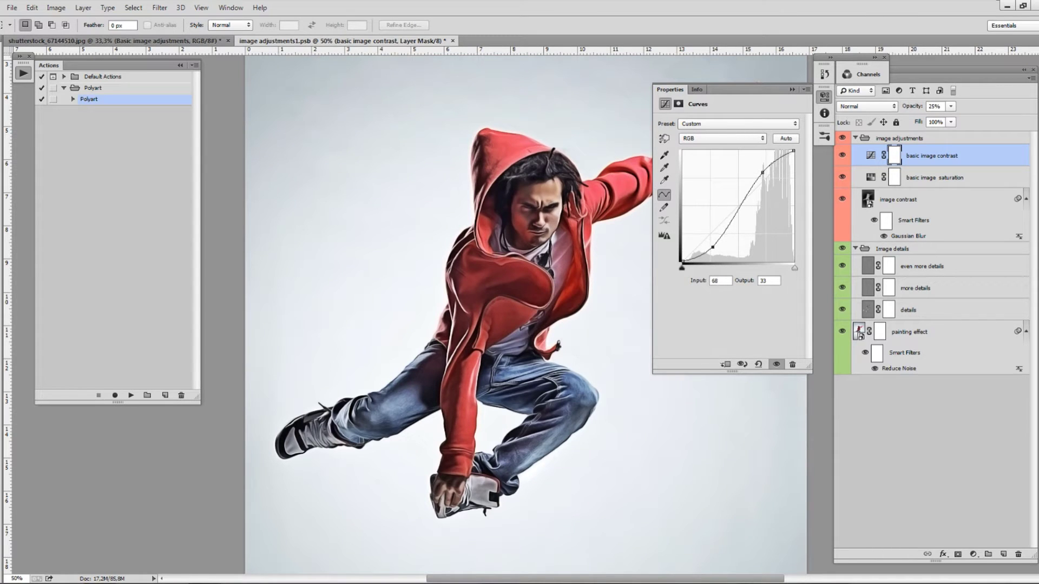
click(730, 211)
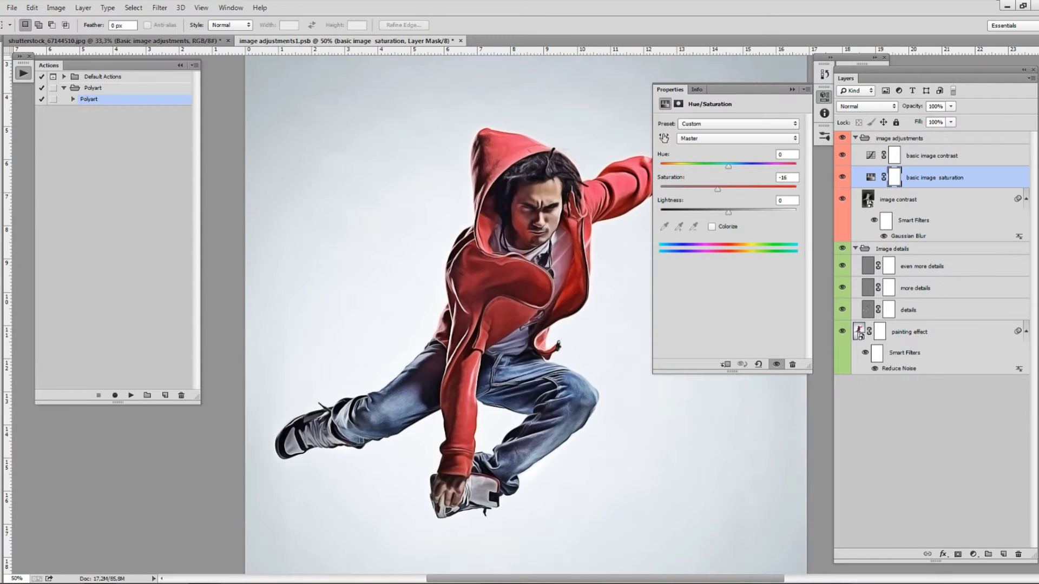
Set the basic image saturation layer's Saturation to +9 and save the smart object contents
drag(717, 189, 734, 190)
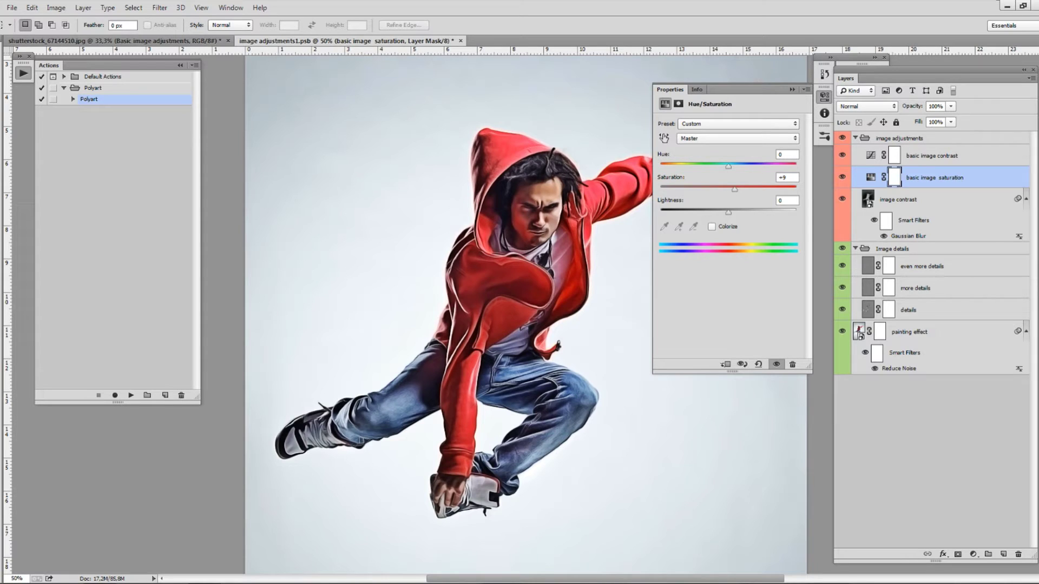
click(824, 97)
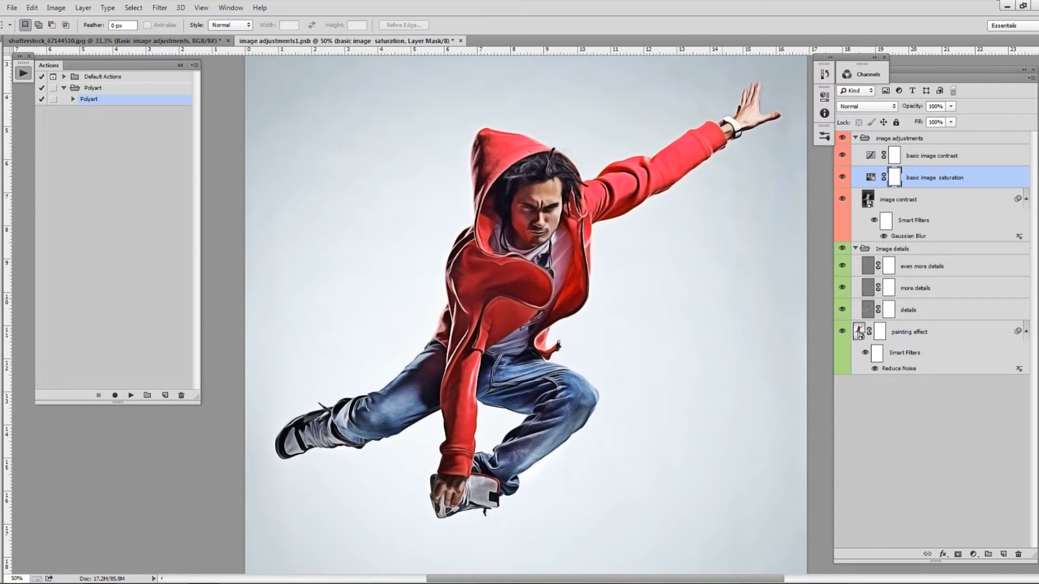
key(ctrl+s)
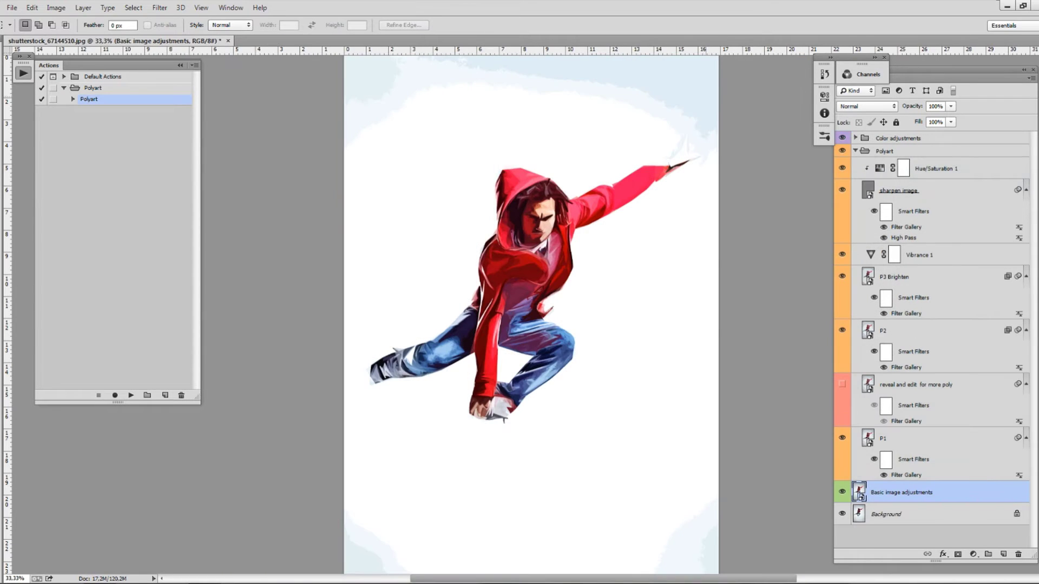
Examine the figure in the updated poly artwork closely and show the document's most recent history states
key(ctrl+plus)
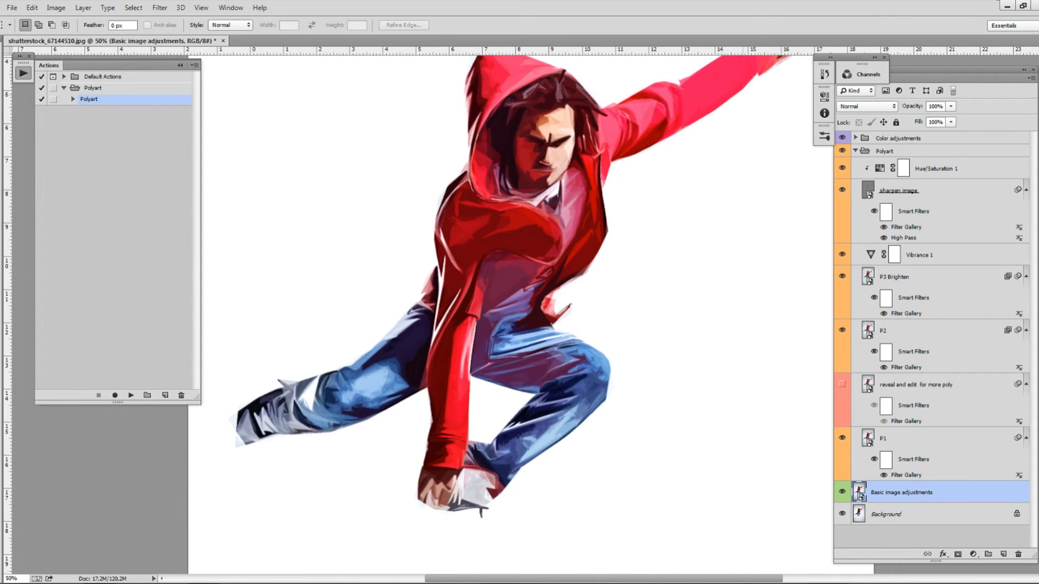
key(ctrl+plus)
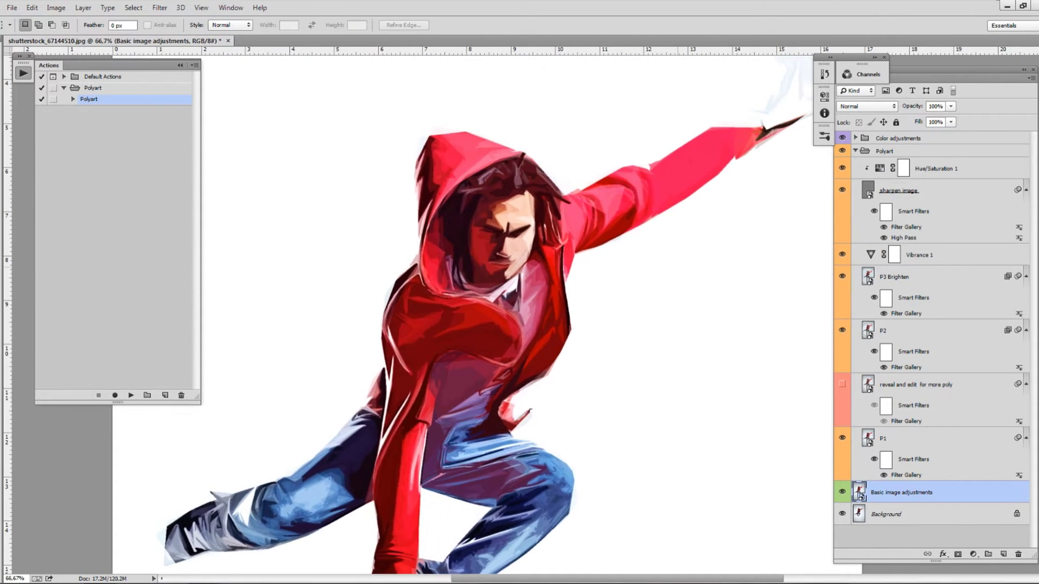
key(ctrl+minus)
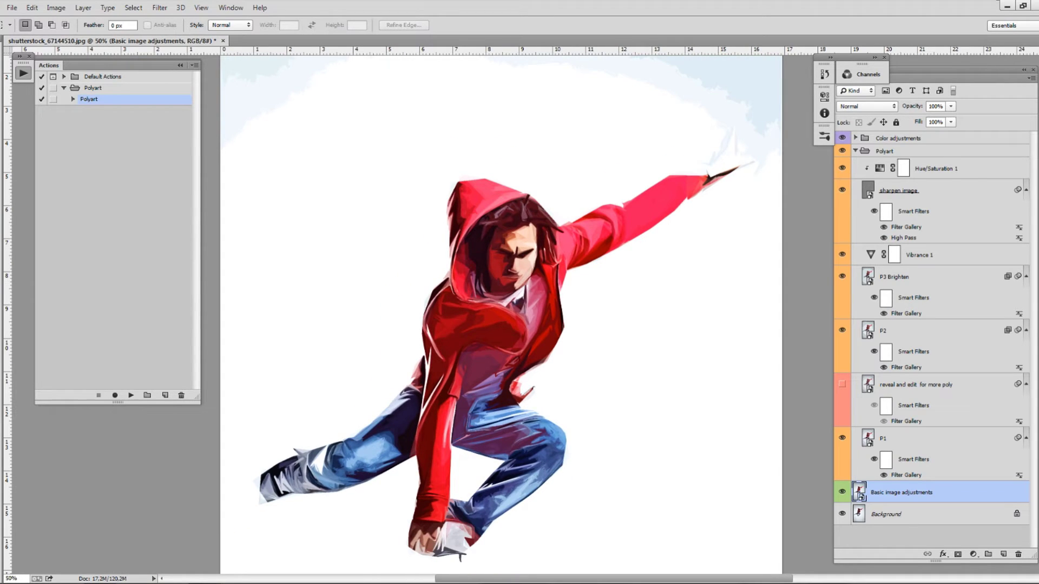
click(824, 74)
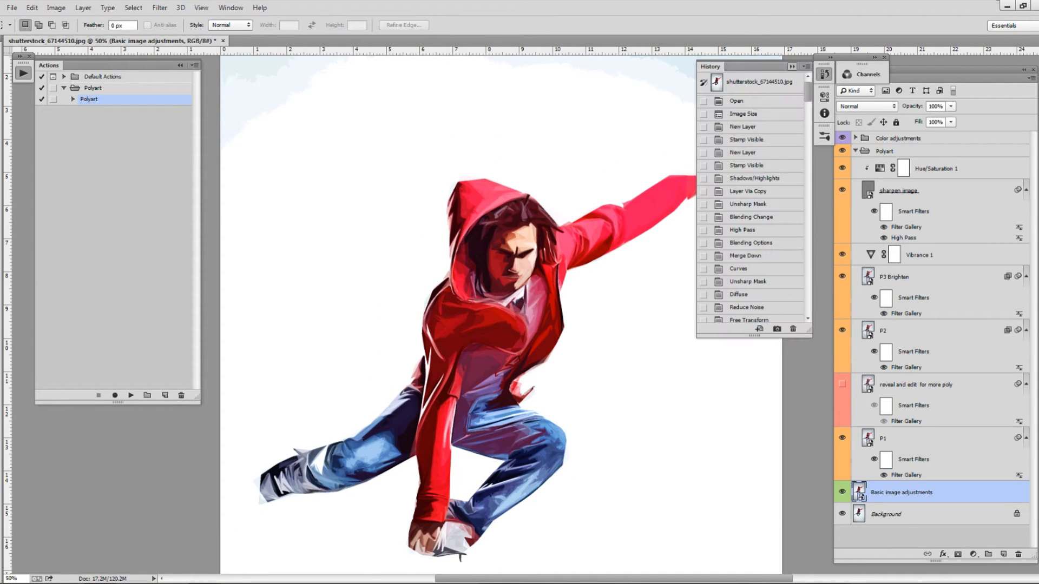
scroll(752, 194, down, 10)
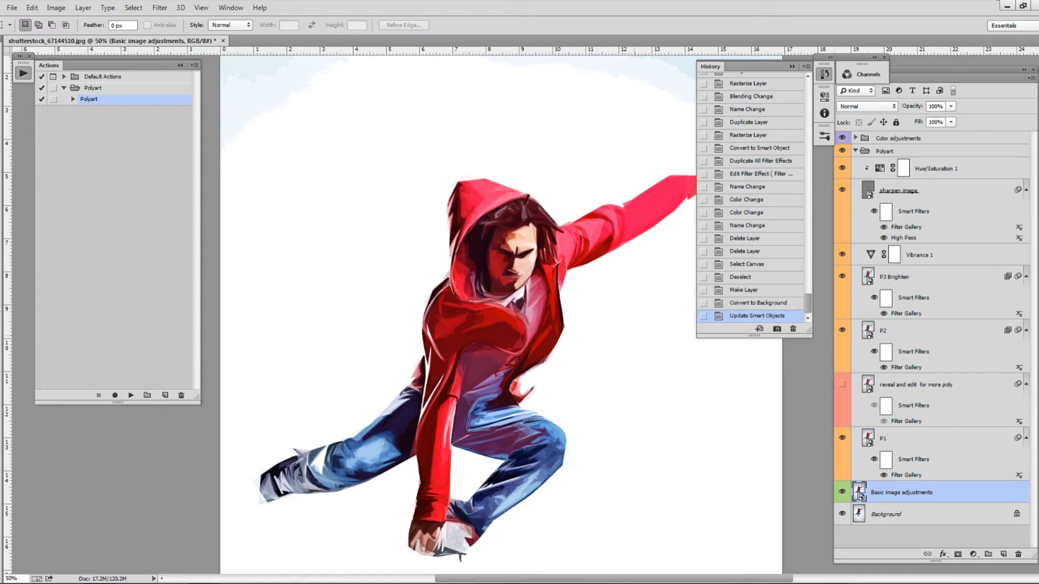
drag(487, 325, 443, 294)
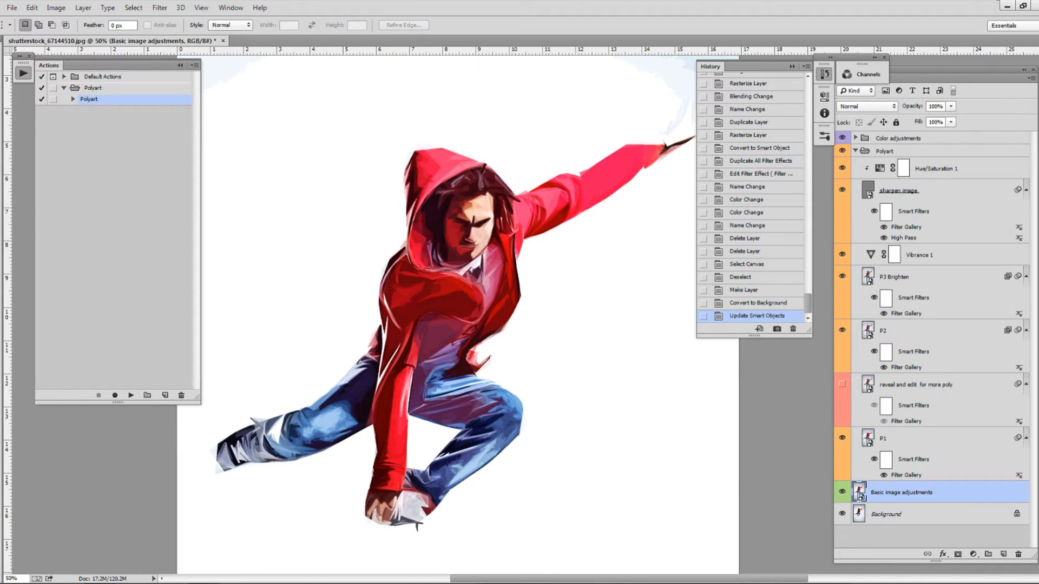
Compare the artwork before and after the smart object update, leaving the update undone
key(ctrl+z)
key(ctrl+z)
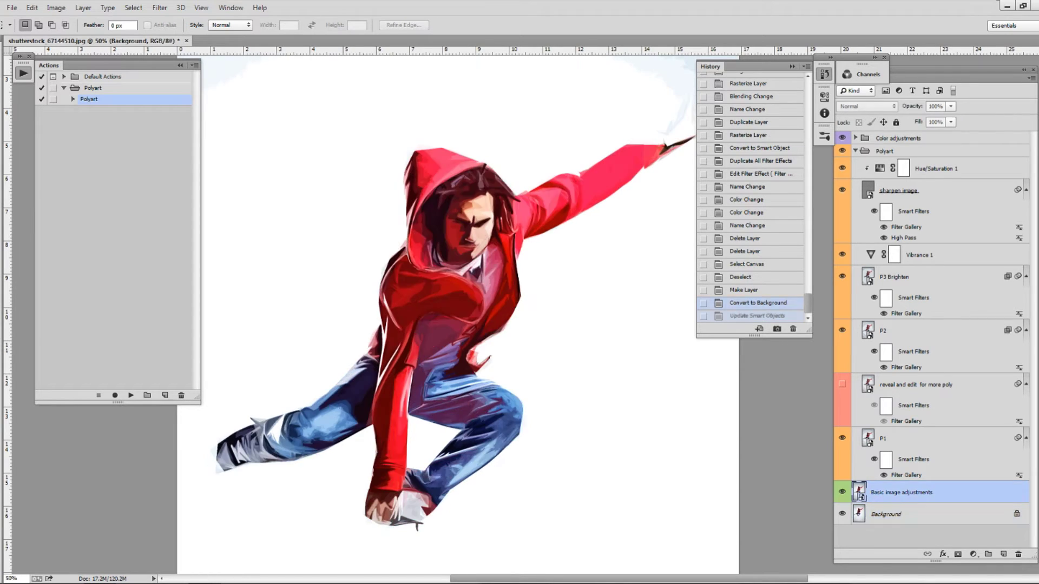
key(ctrl+z)
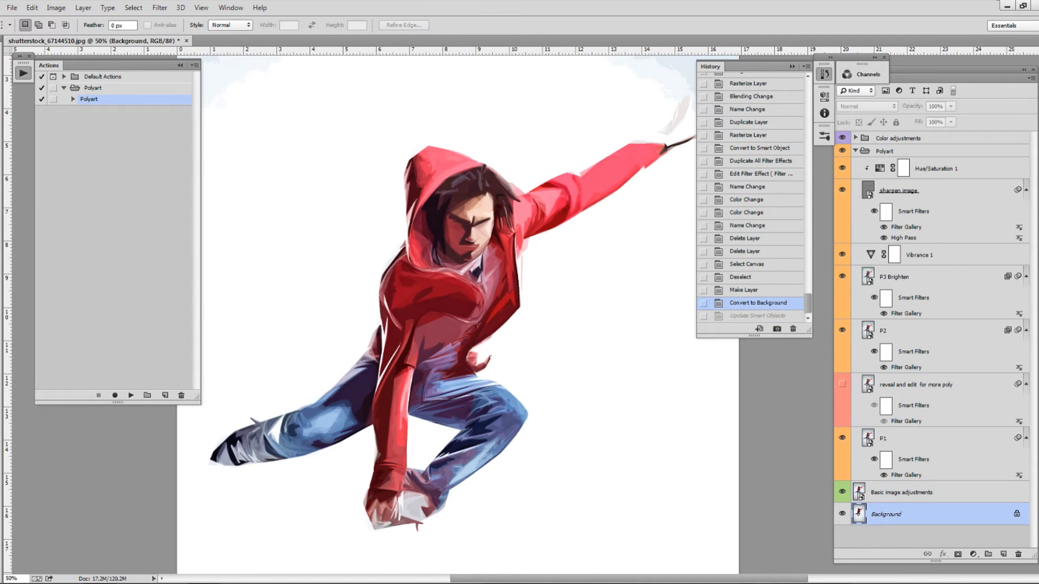
key(ctrl+z)
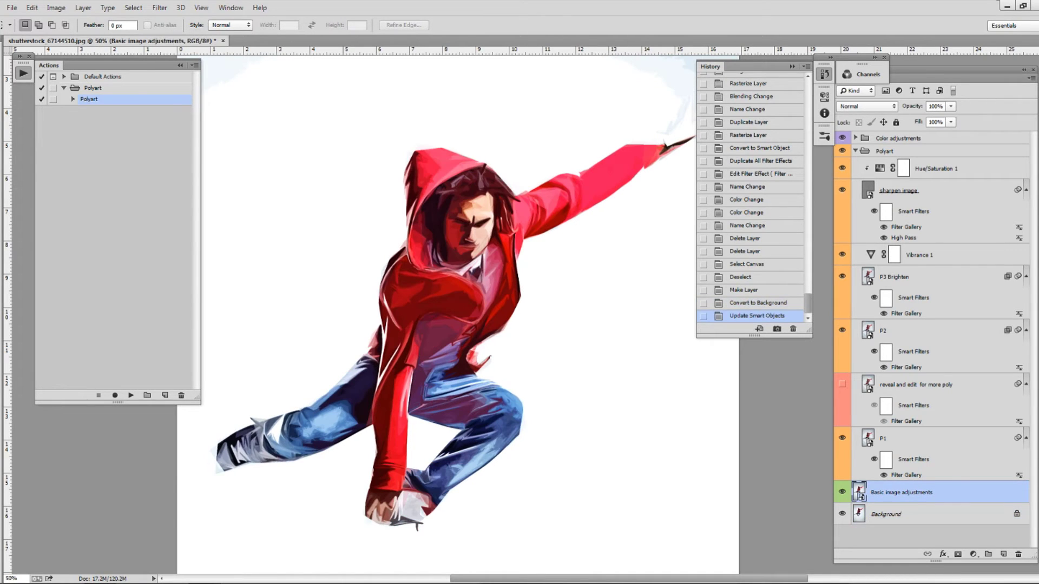
key(ctrl+z)
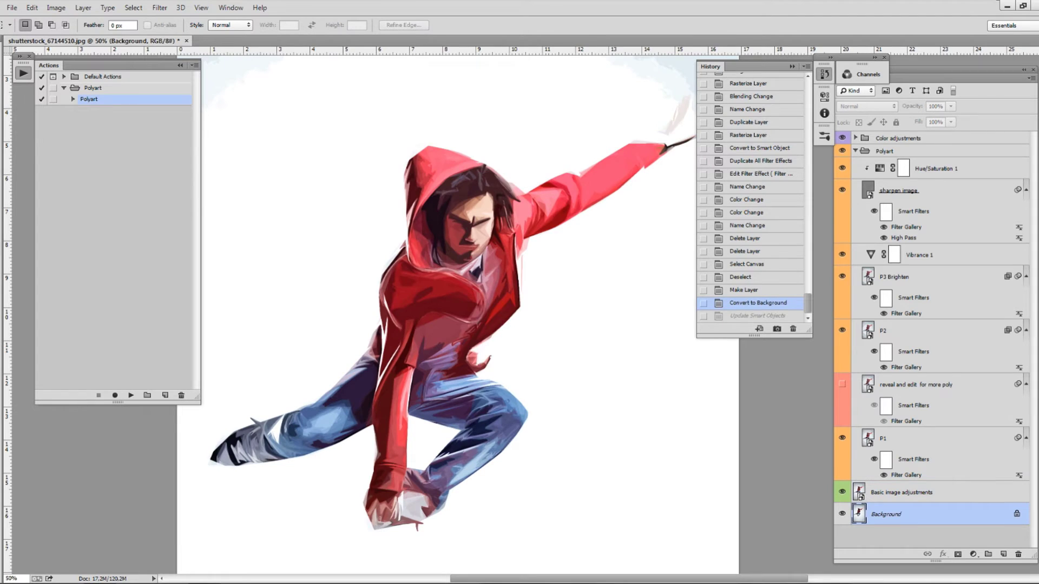
key(ctrl+z)
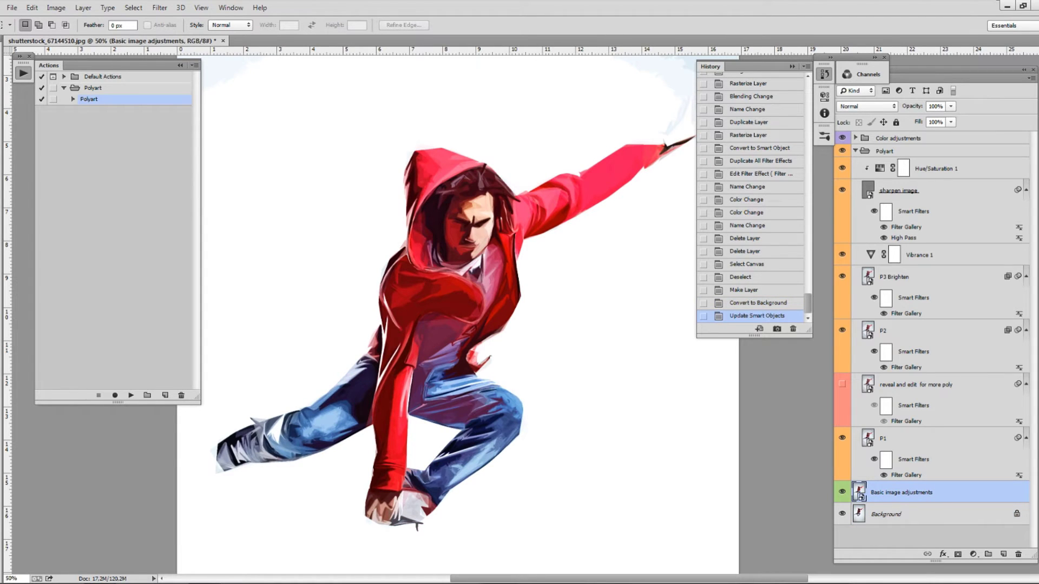
key(ctrl+z)
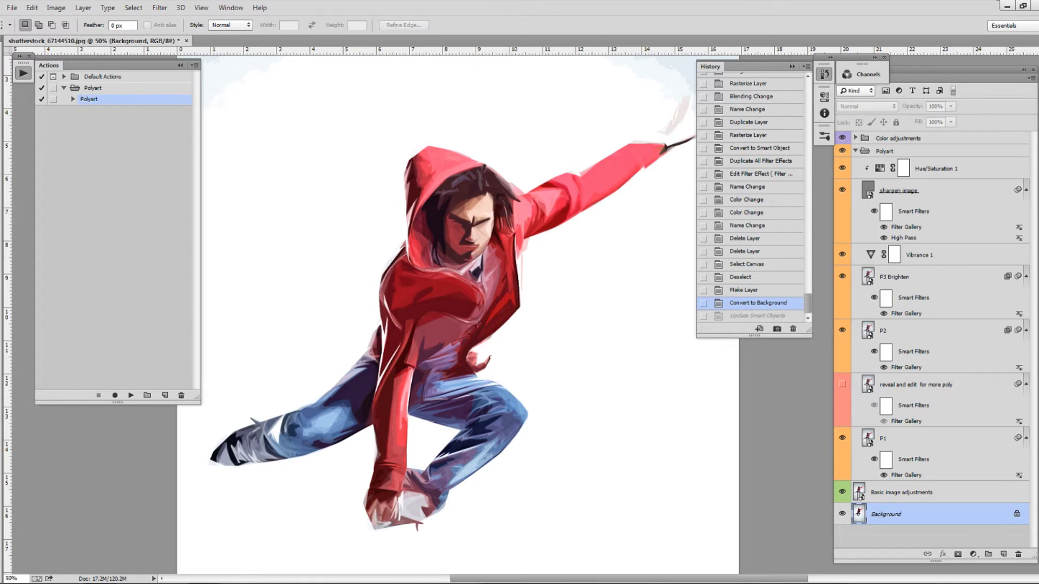
click(824, 74)
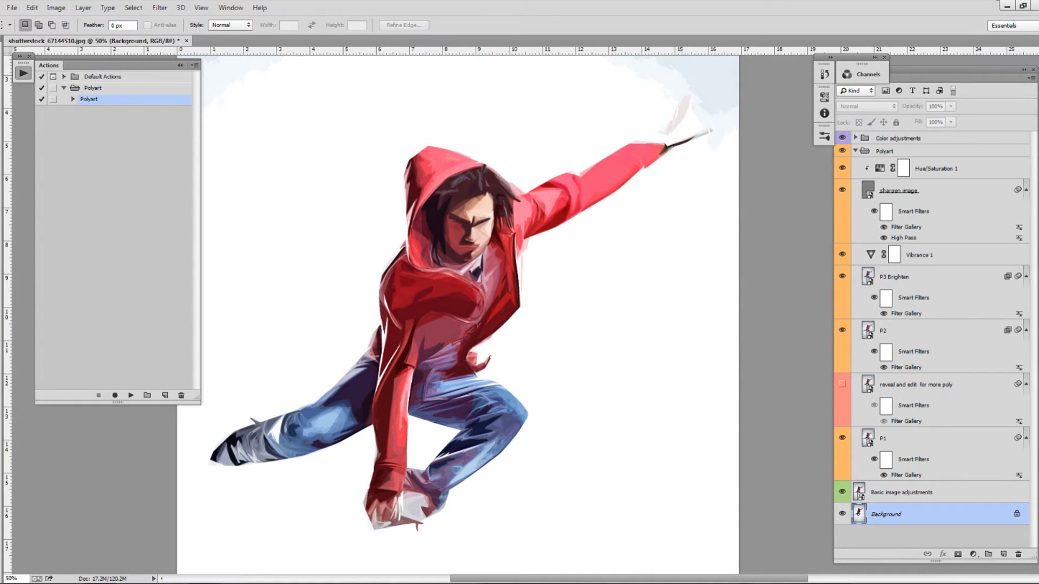
Go through the layers Basic image adjustments, P1, P2, P3 Brighten, sharpen image, and reveal and edit for more poly
click(901, 493)
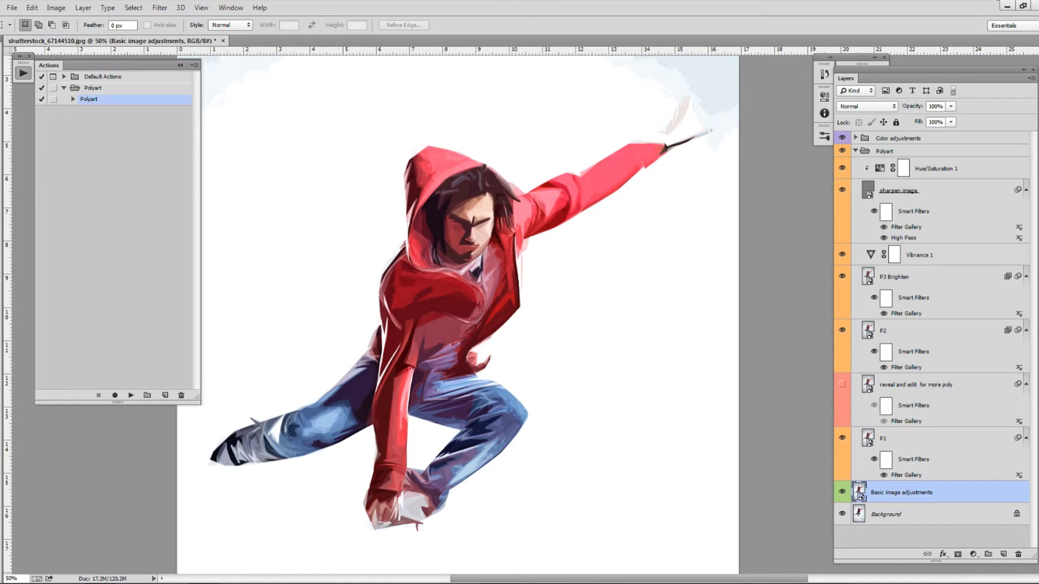
click(920, 438)
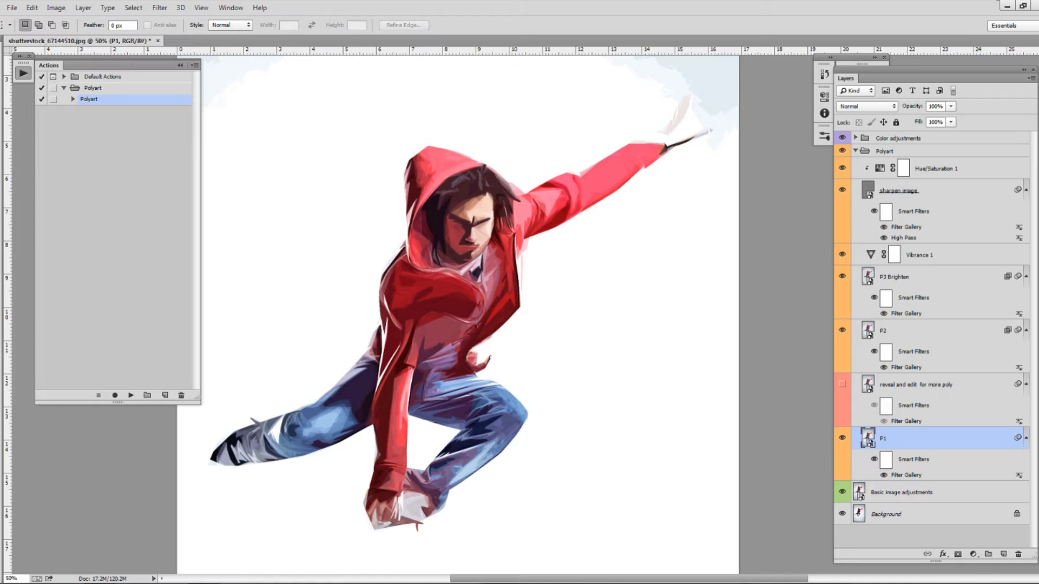
click(919, 330)
click(919, 277)
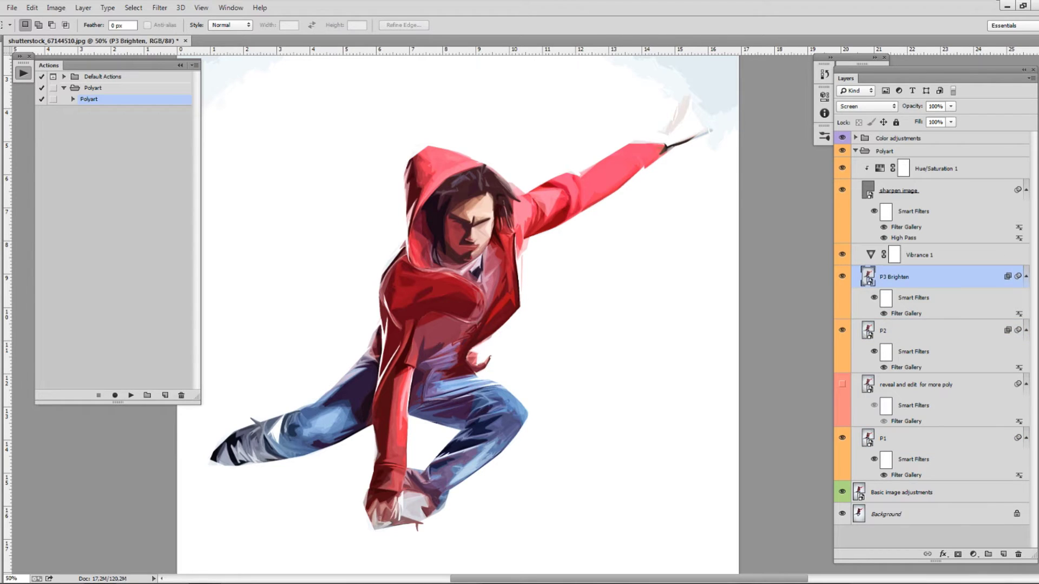
click(919, 190)
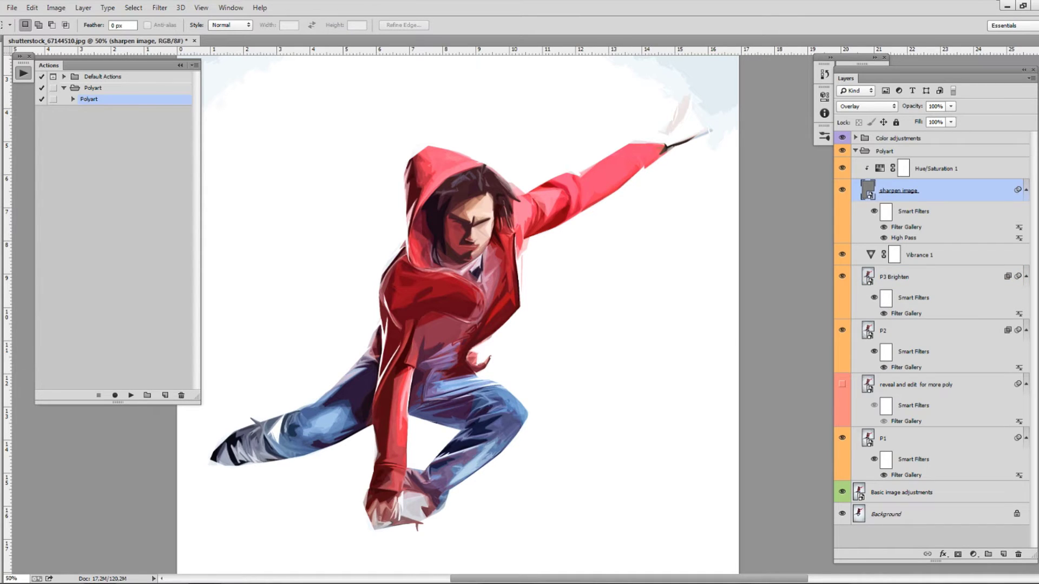
click(920, 385)
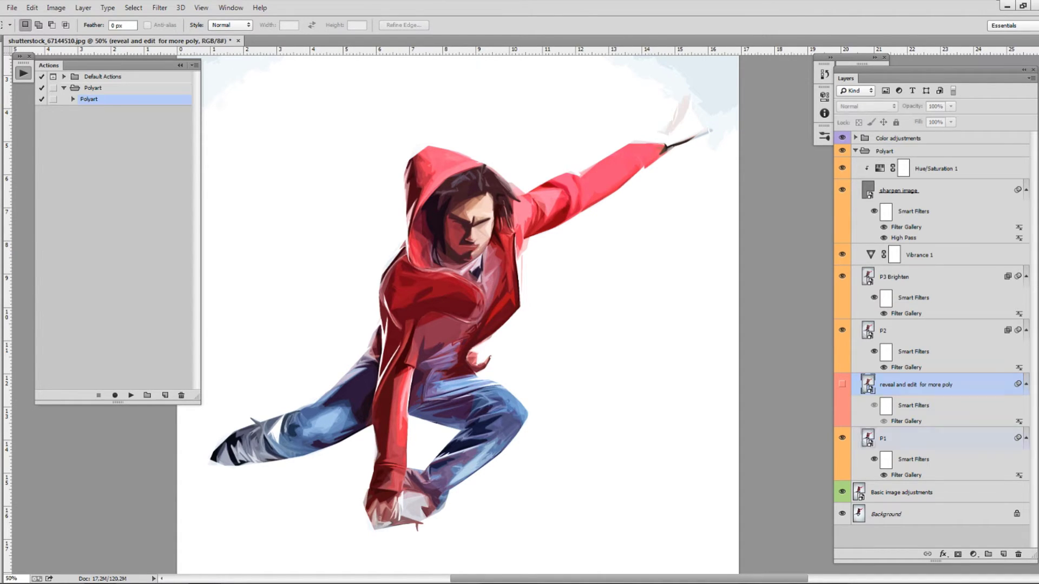
Open the Cutout smart filter of layer P1, preview the man's face, and keep Number of Levels at 8
click(919, 438)
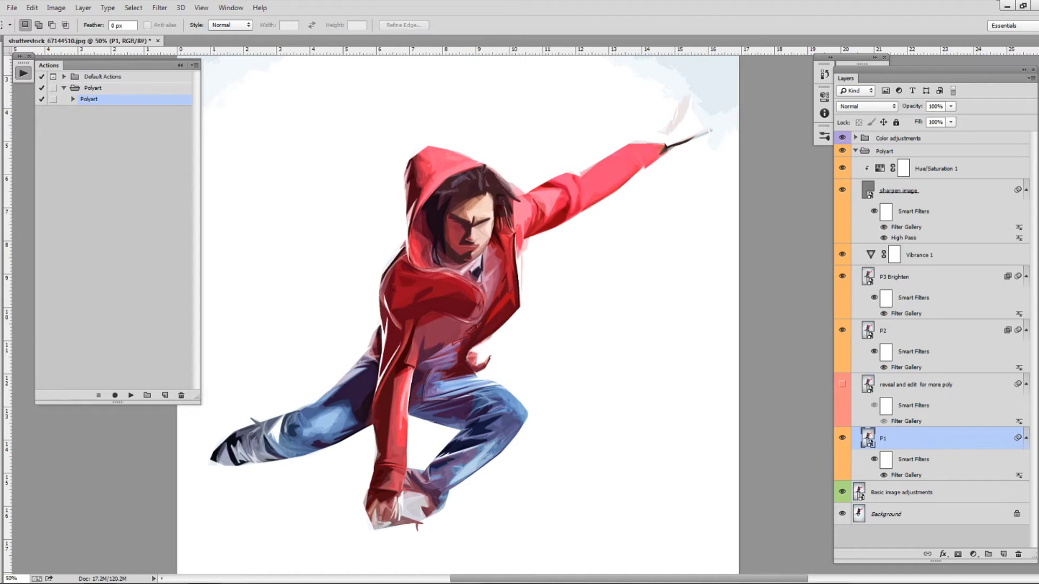
double_click(906, 475)
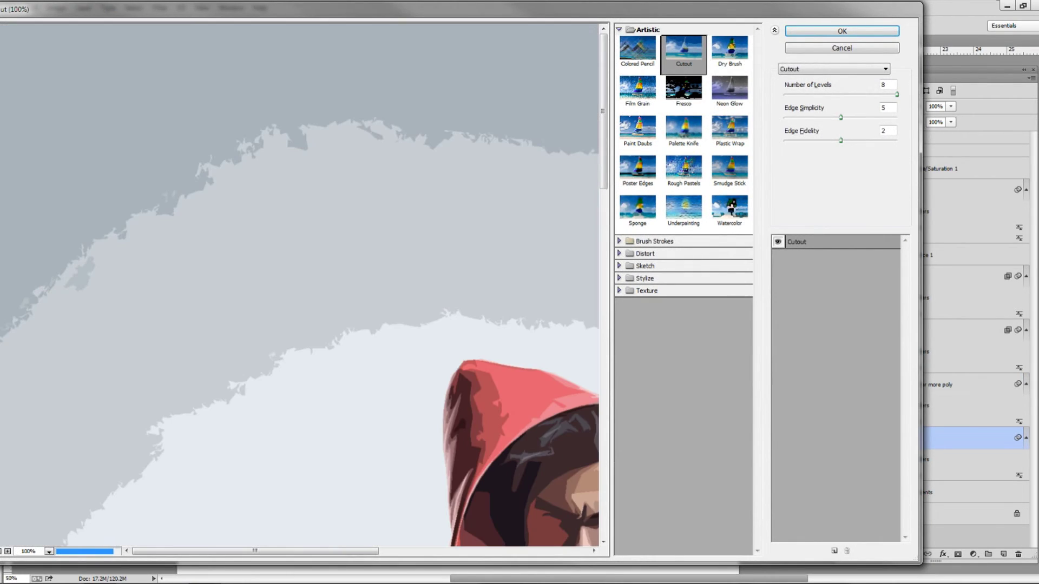
drag(411, 379, 182, 142)
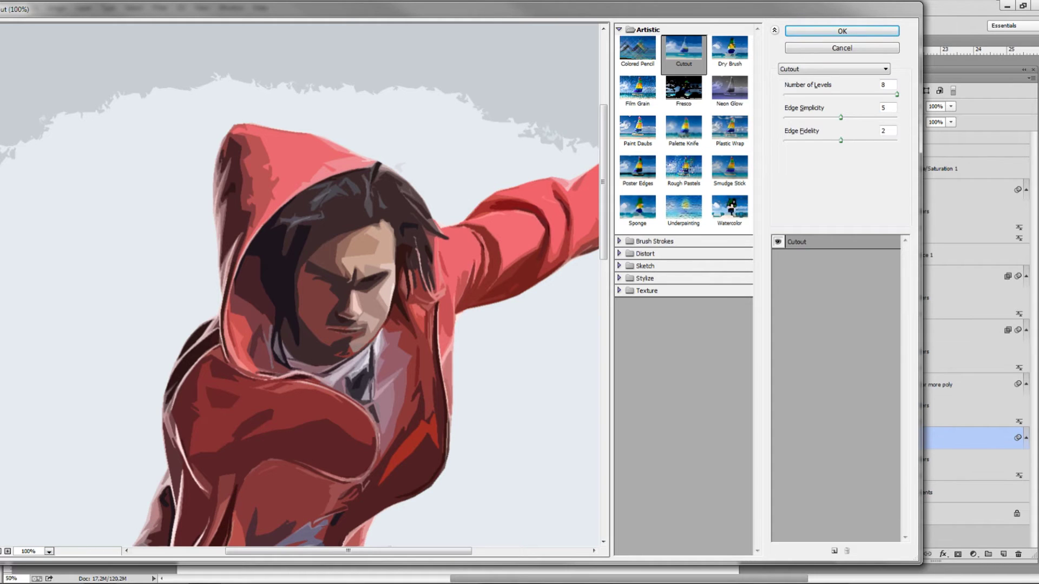
mouse_move(897, 94)
mouse_down()
mouse_move(840, 94)
mouse_move(892, 94)
mouse_up()
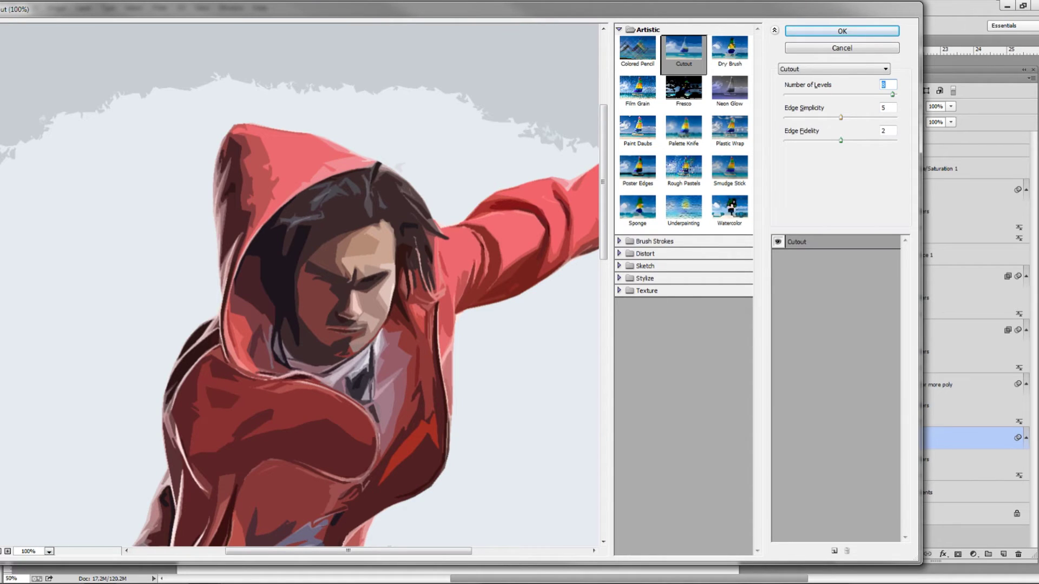
Try Edge Simplicity values of 2, 1 and 8 for the Cutout filter, settling on 7
drag(840, 117, 802, 117)
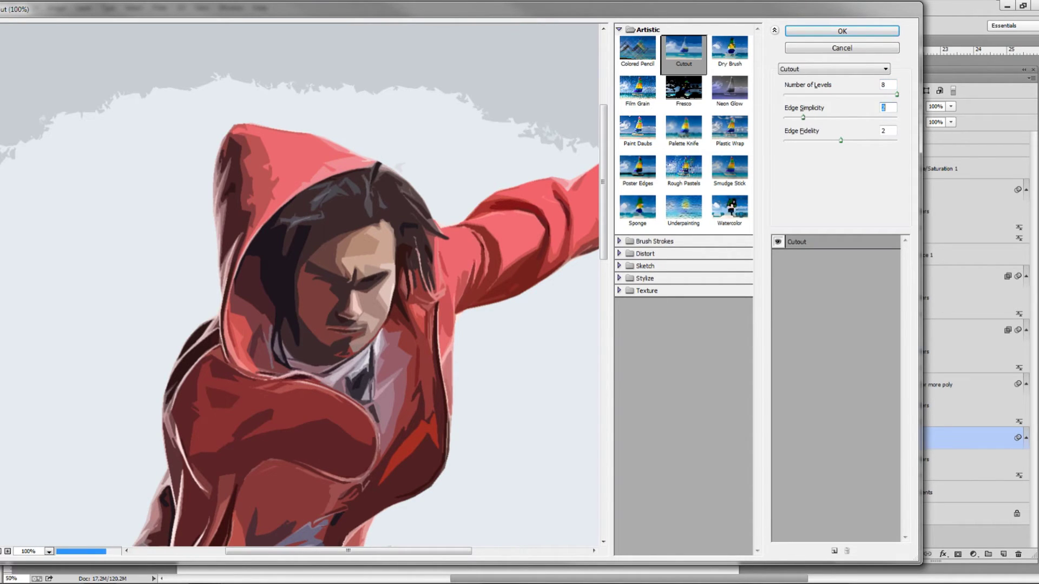
key(Down)
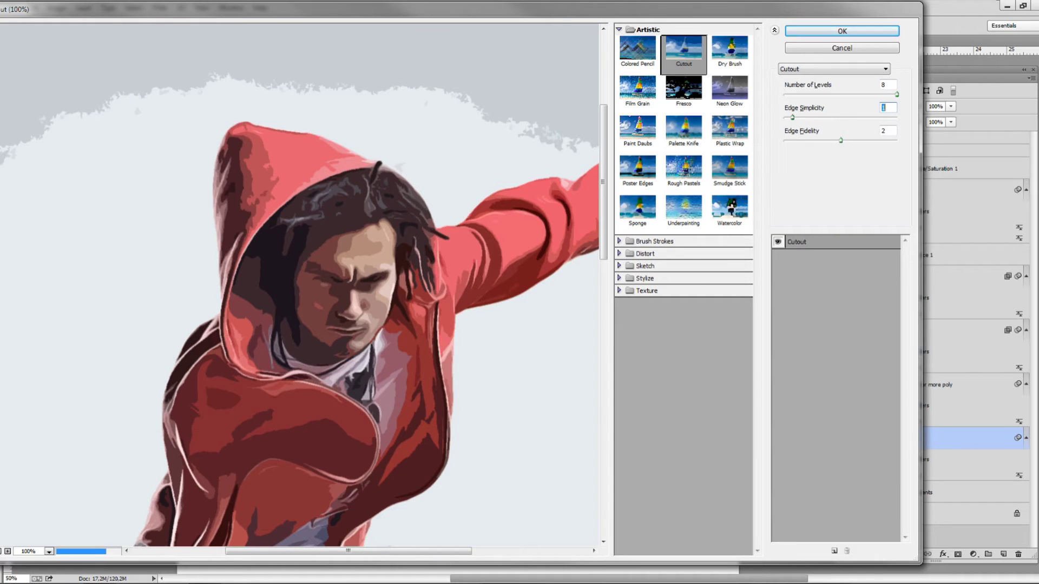
drag(792, 117, 876, 117)
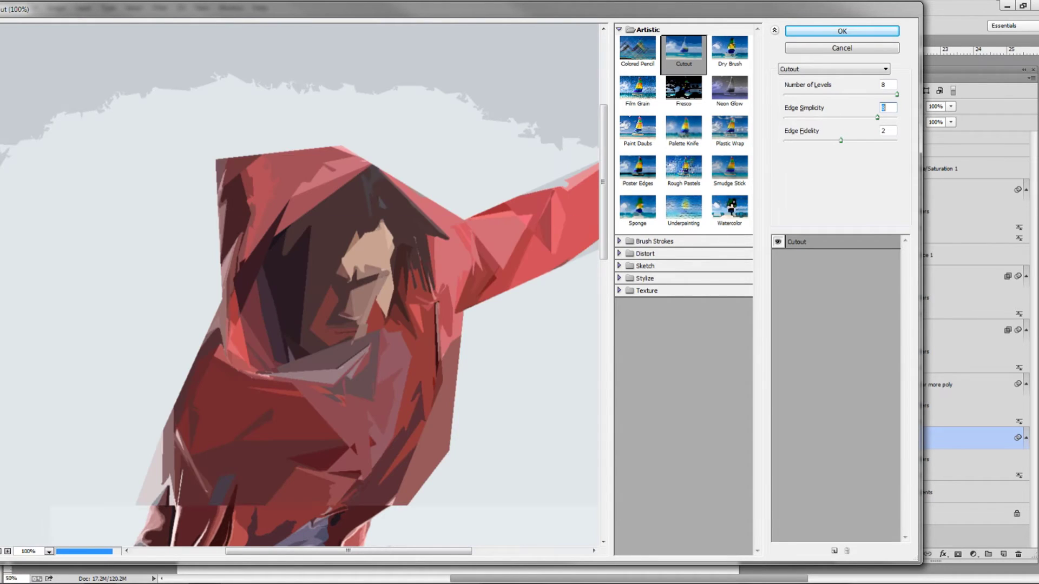
key(Down)
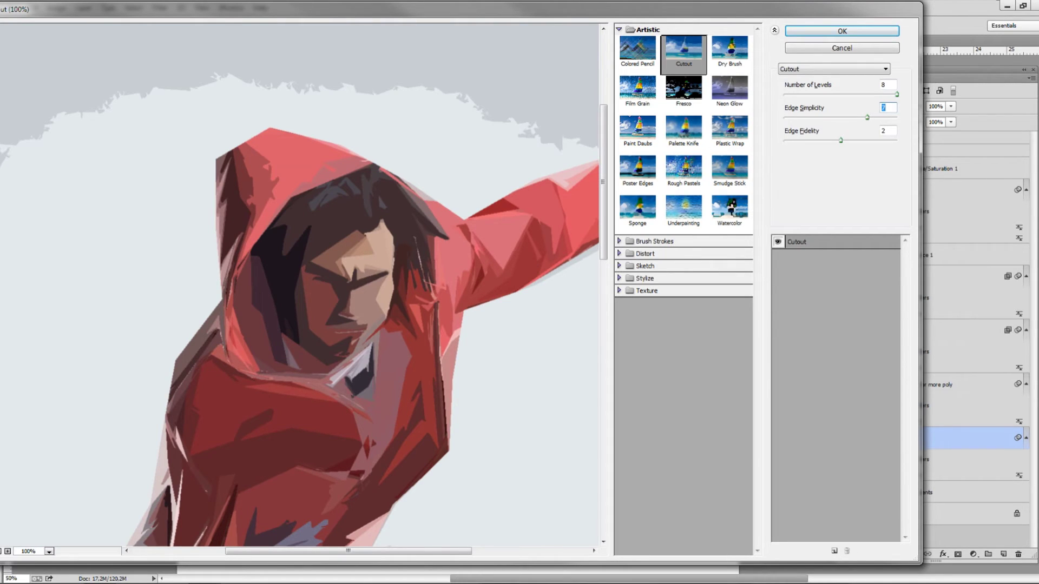
Try the Cutout filter's Edge Fidelity at 3 and set it to 1
key(Tab)
key(Up)
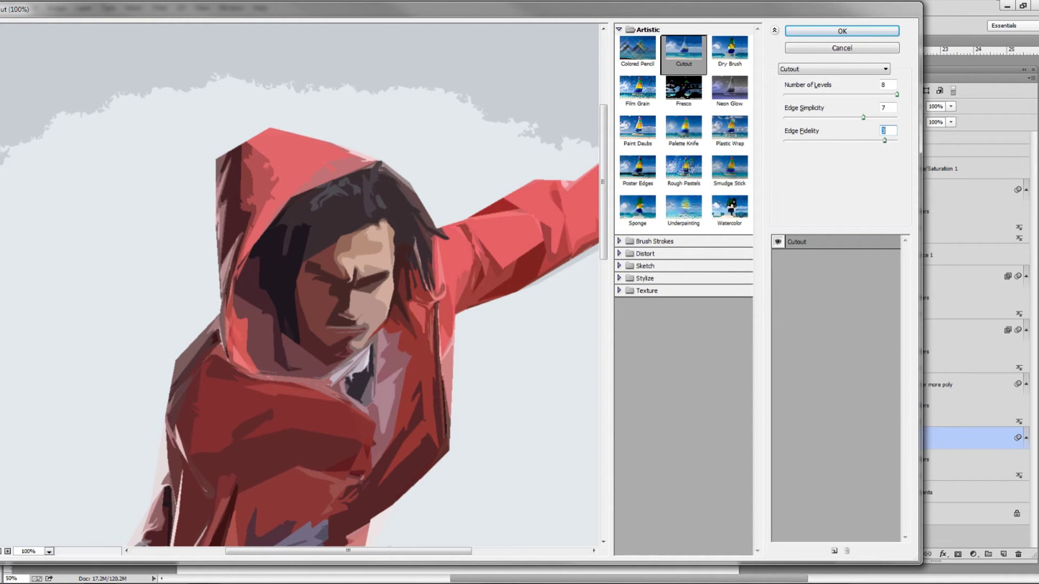
drag(885, 140, 896, 140)
drag(896, 140, 795, 141)
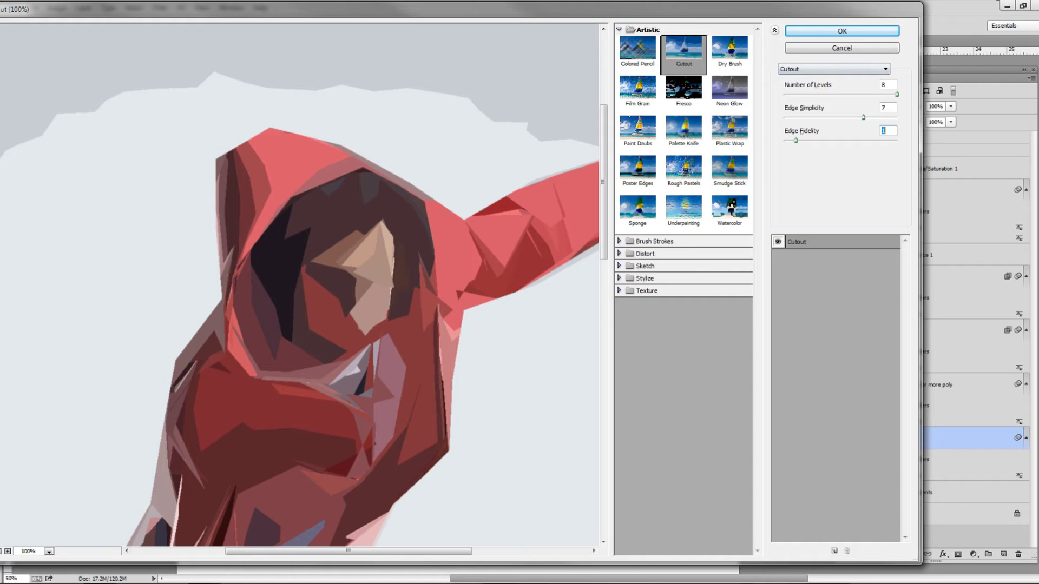
click(885, 130)
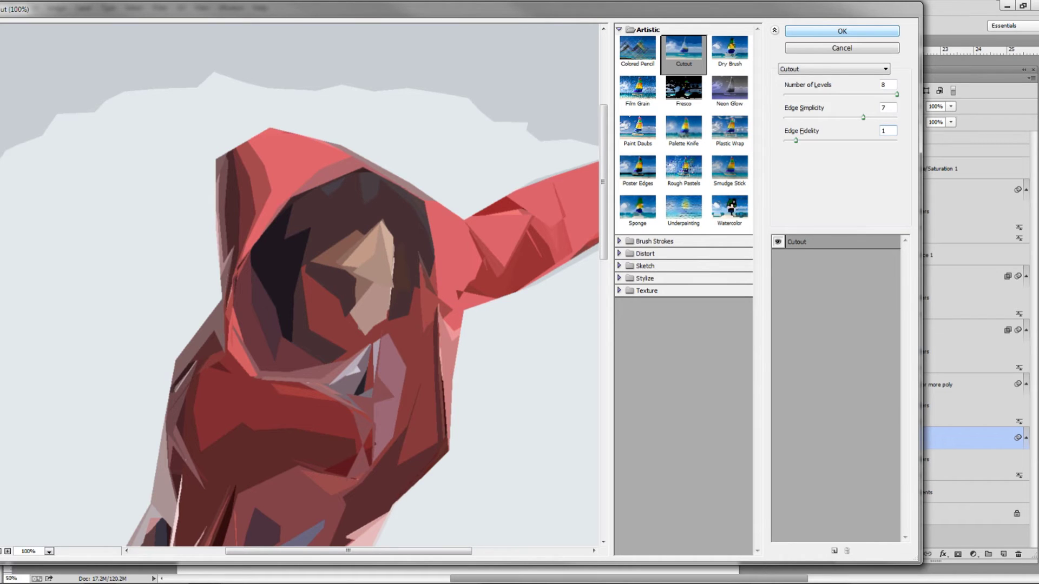
Apply the Cutout settings to layer P1, then make the layer "reveal and edit for more poly" visible and select it
key(Return)
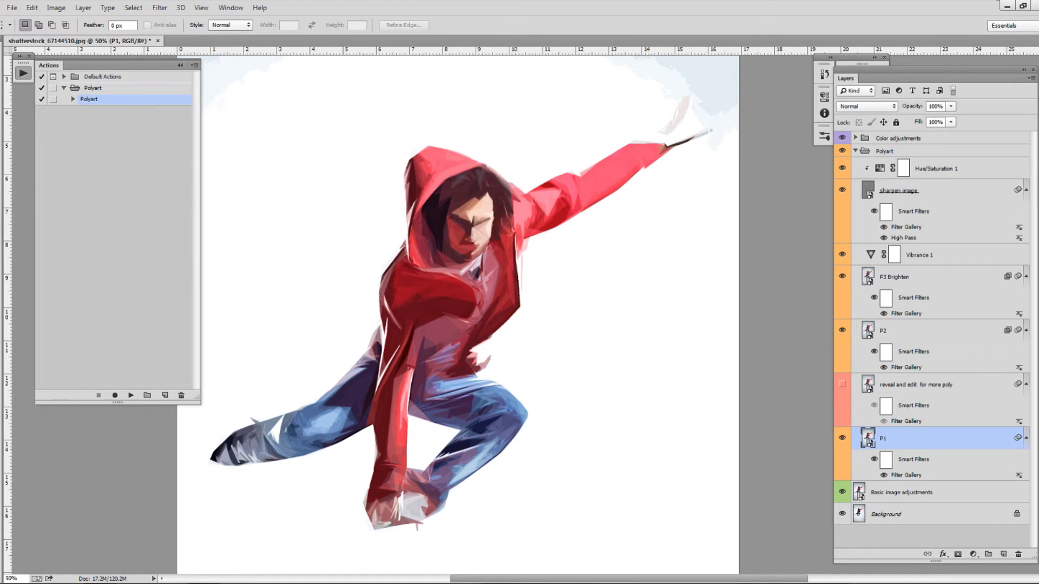
click(841, 384)
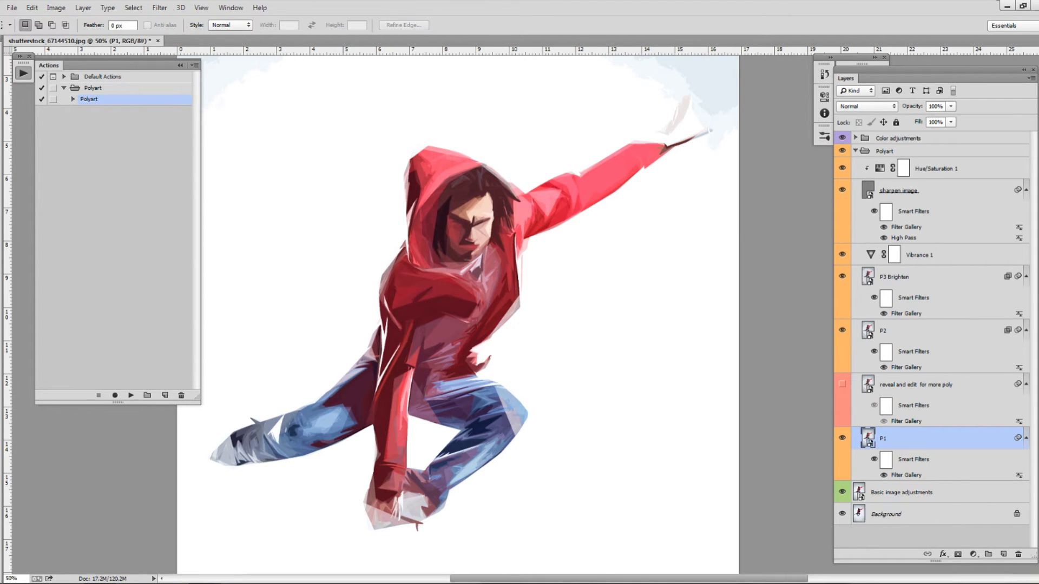
click(915, 384)
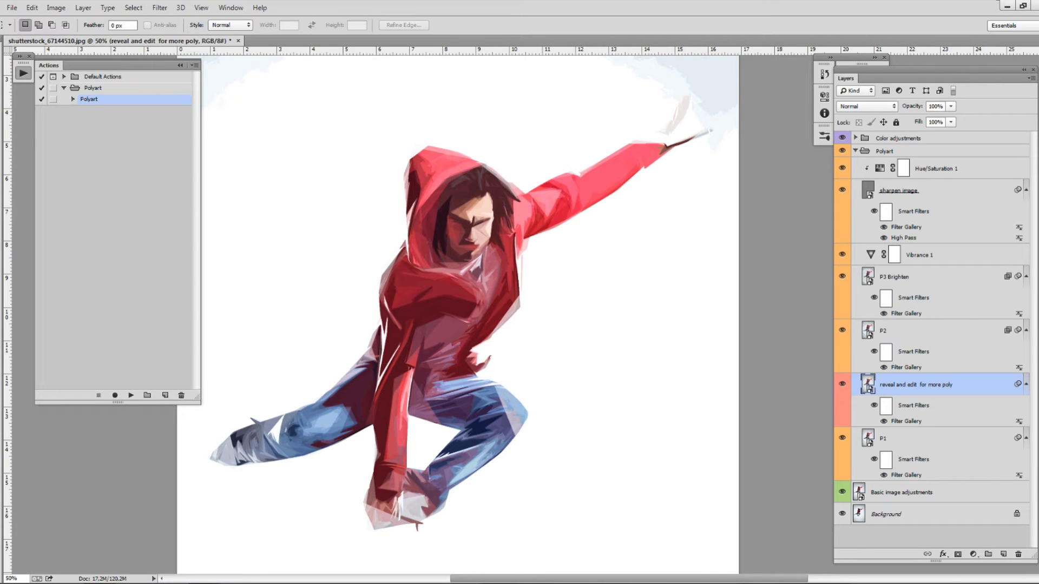
Edit layer P2's Cutout smart filter, raising Edge Simplicity to 10 while previewing the man's head, and apply it
click(919, 330)
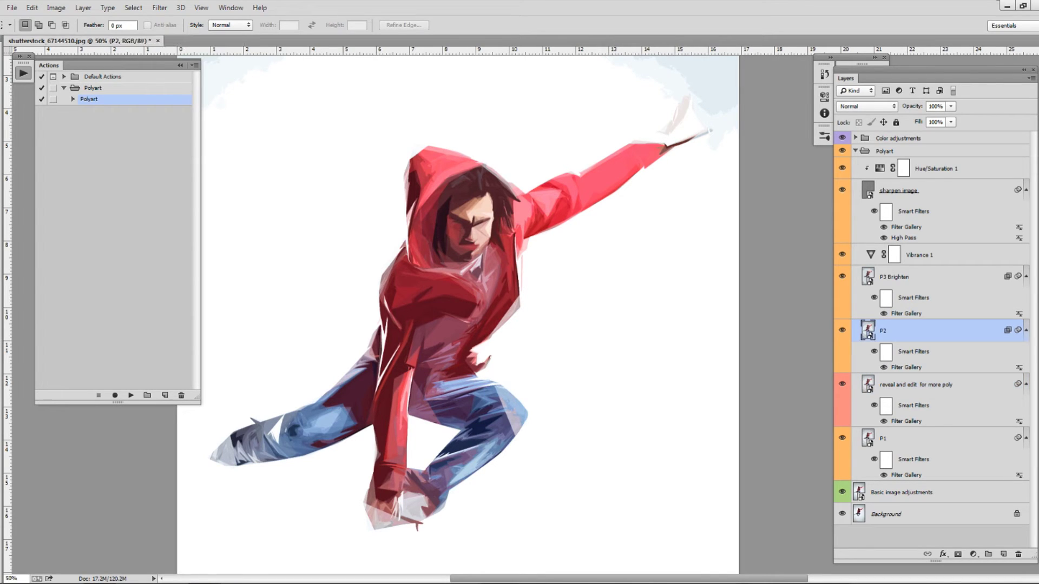
double_click(906, 367)
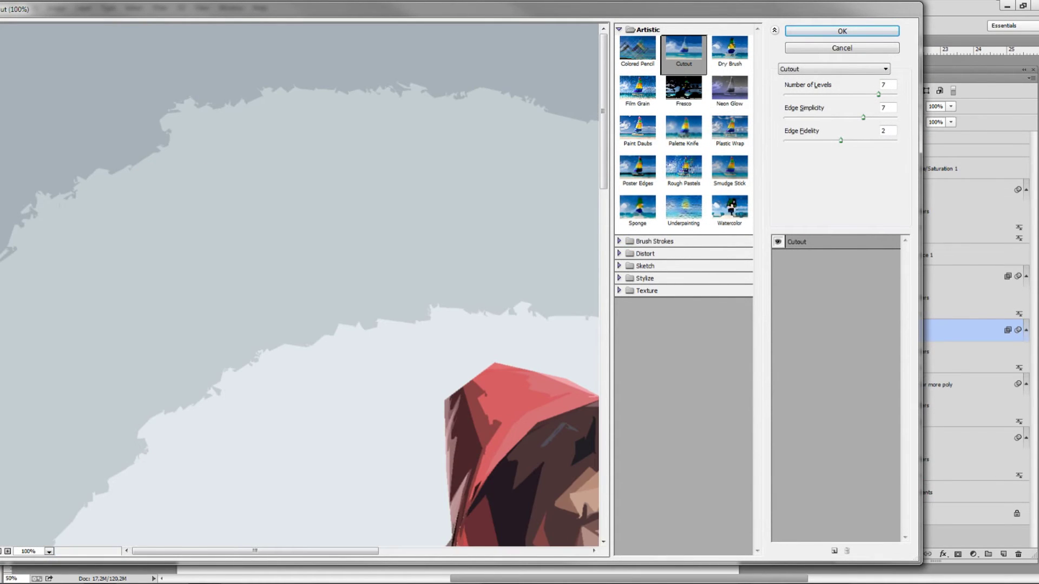
drag(433, 406, 303, 182)
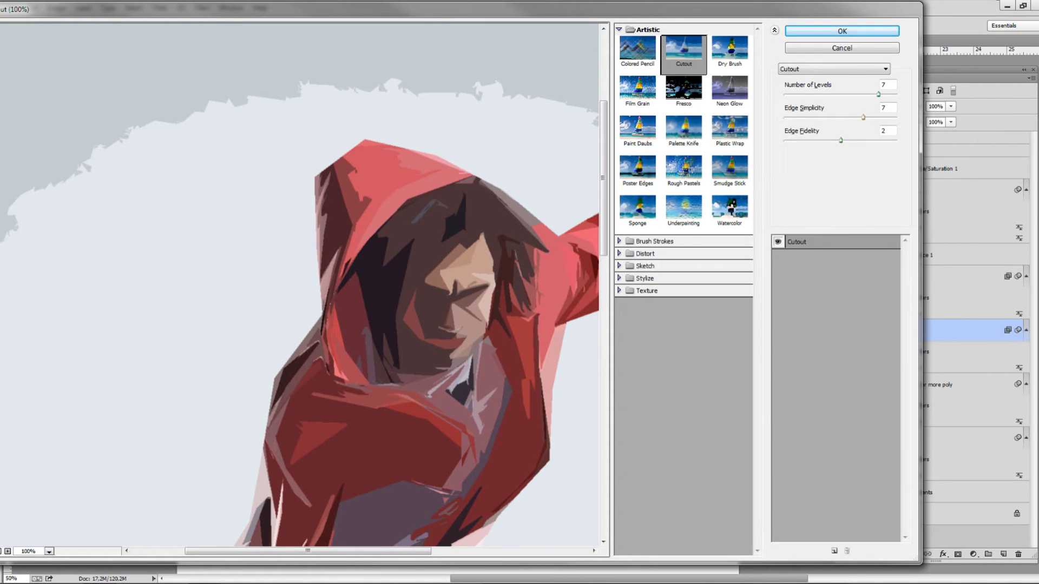
drag(863, 117, 896, 117)
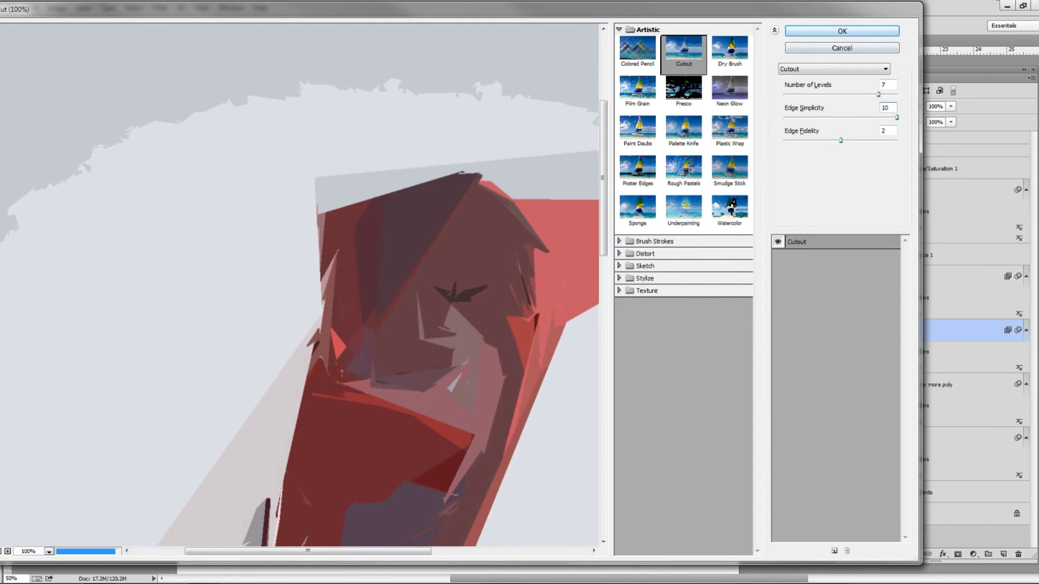
key(Return)
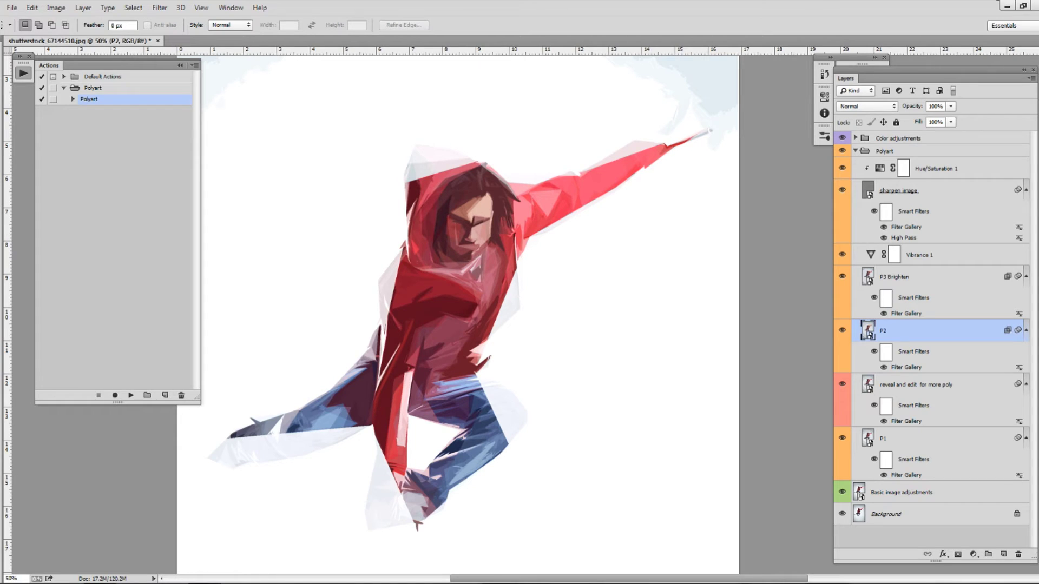
Try resetting layer P2's Blend If range for This Layer to 0 and 255 in its blending options
double_click(941, 330)
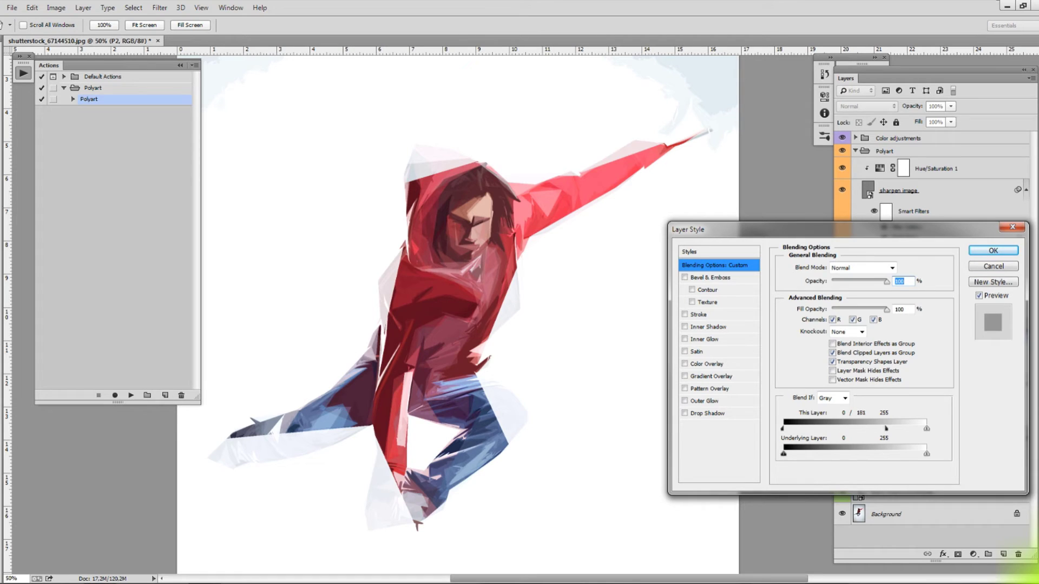
mouse_move(793, 428)
mouse_down()
mouse_move(783, 428)
mouse_move(900, 428)
mouse_move(783, 429)
mouse_up()
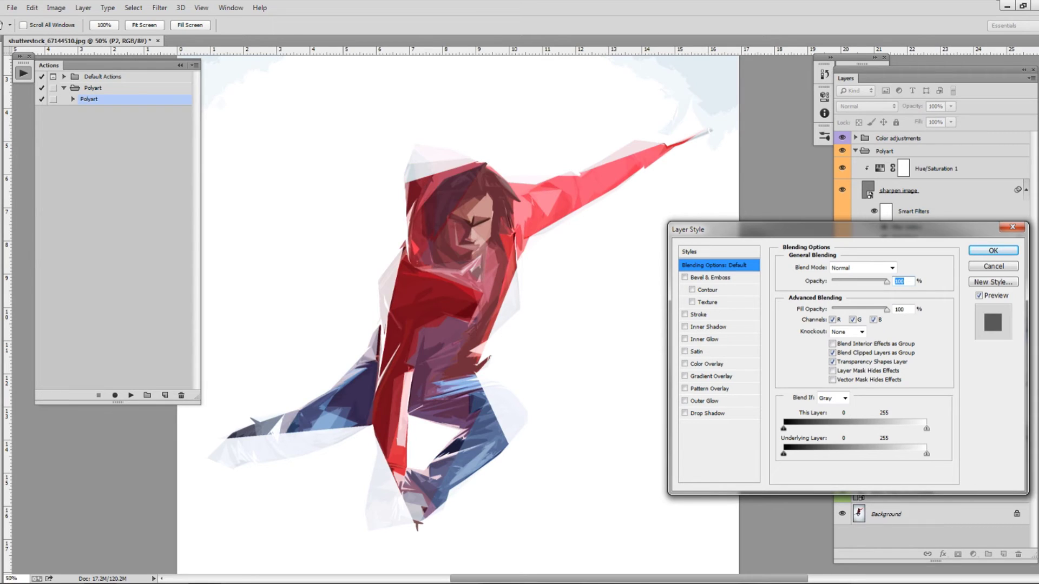
key(Return)
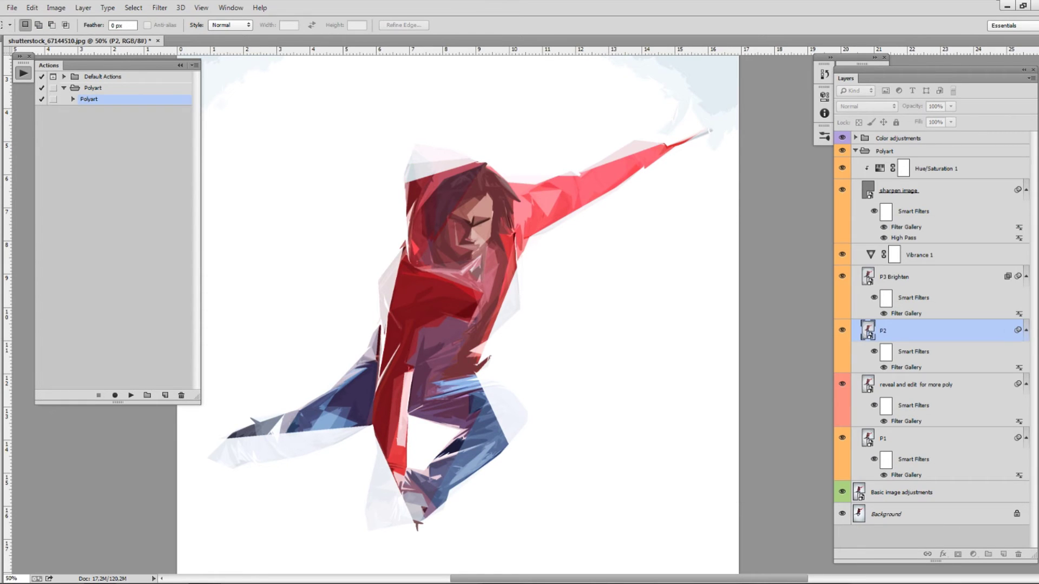
Compare the image with the P3 Brighten layer hidden and shown
click(931, 277)
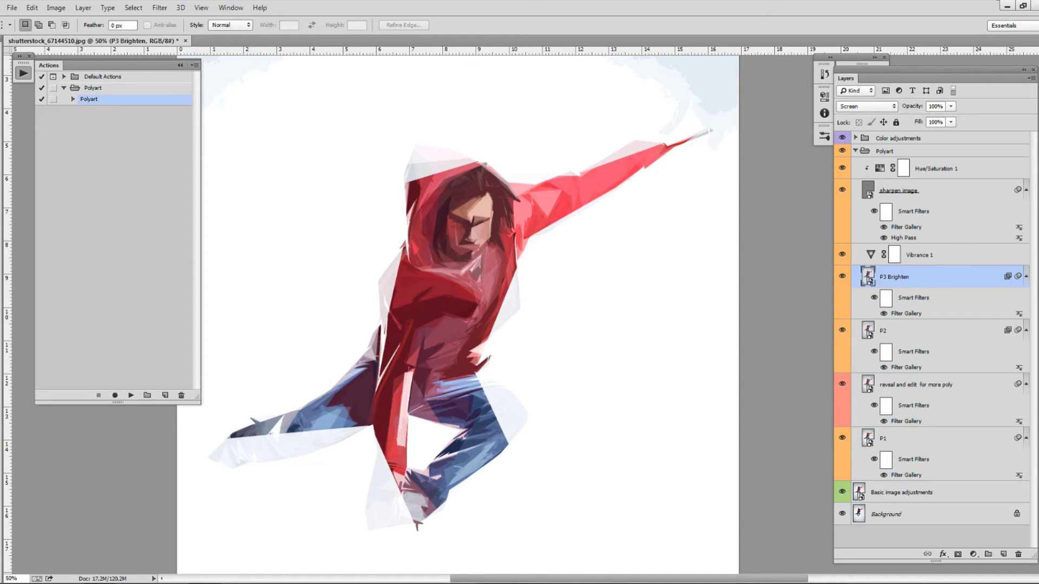
click(842, 276)
click(841, 276)
Try the Overlay and Vivid Light blend modes on the P3 Brighten layer, returning it to Screen
key(ctrl+minus)
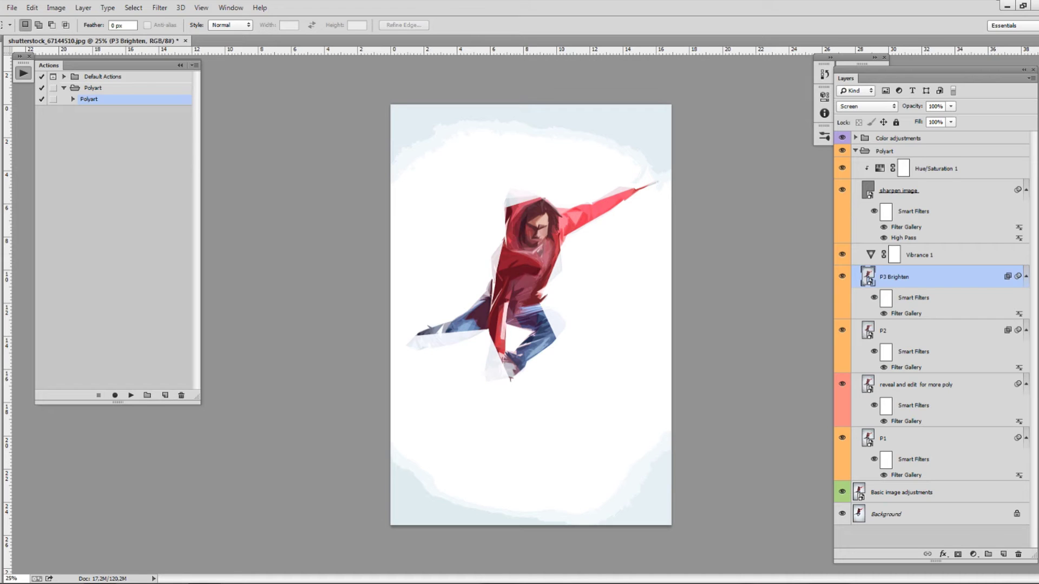
click(865, 106)
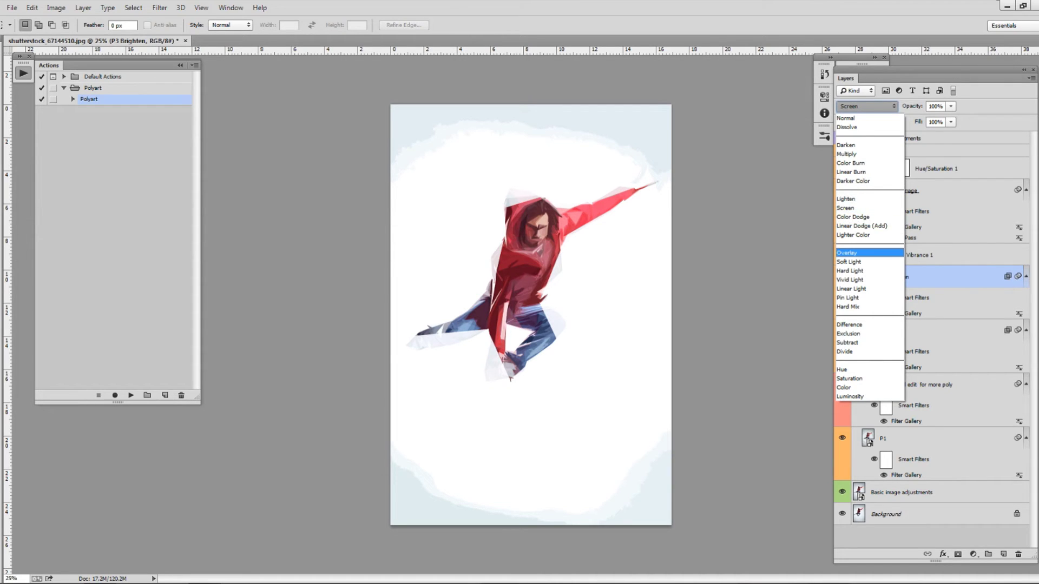
click(846, 253)
click(866, 106)
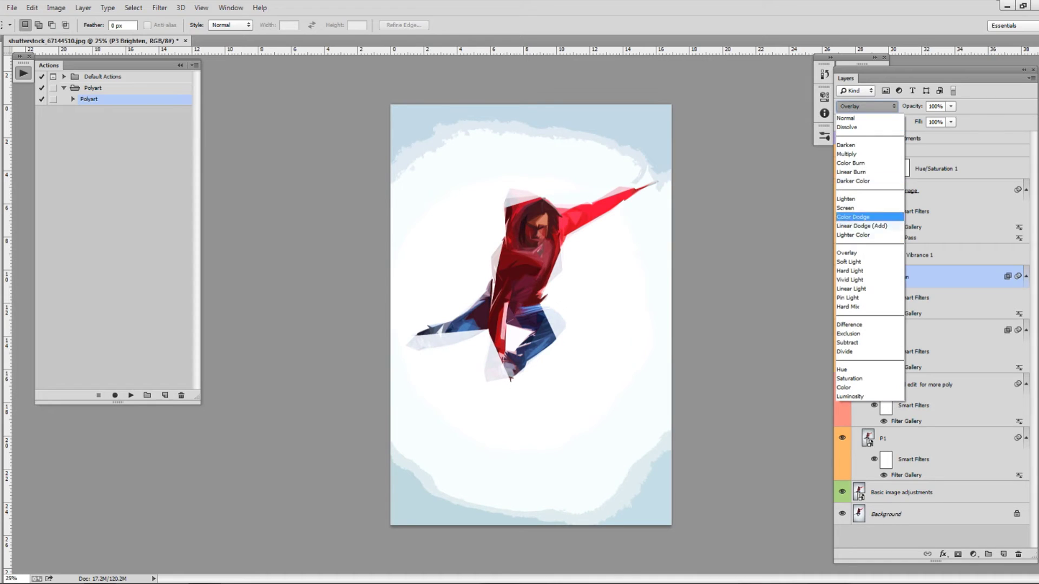
click(852, 280)
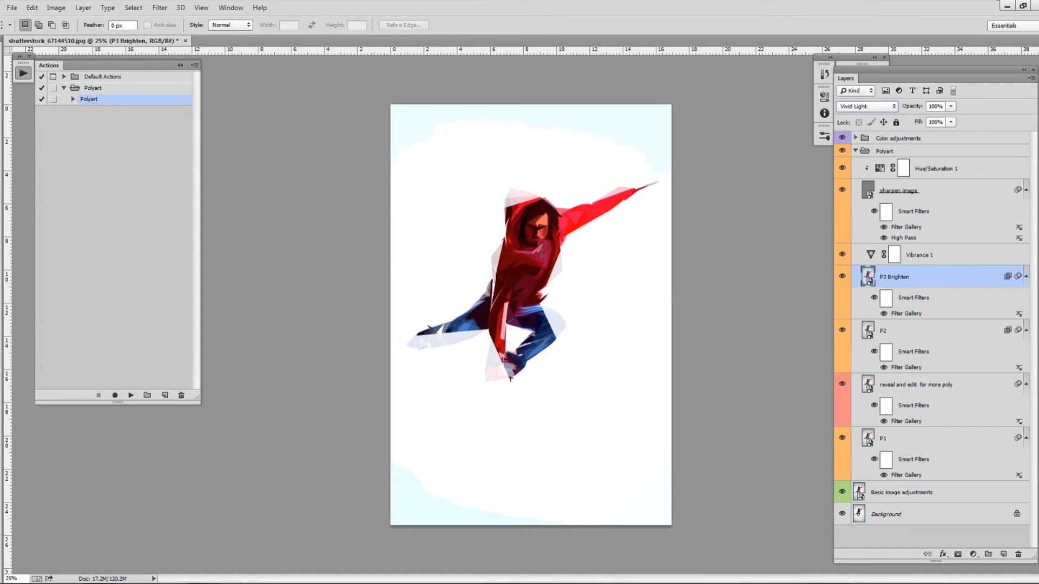
click(866, 106)
click(852, 201)
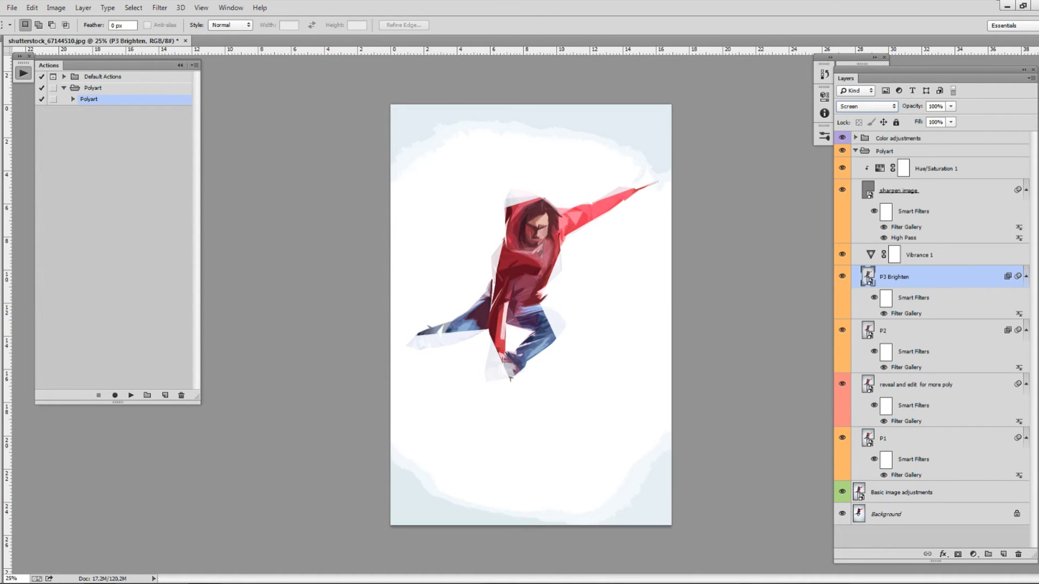
Examine the Vibrance and Saturation settings of the Vibrance 1 adjustment layer, then close them
click(918, 255)
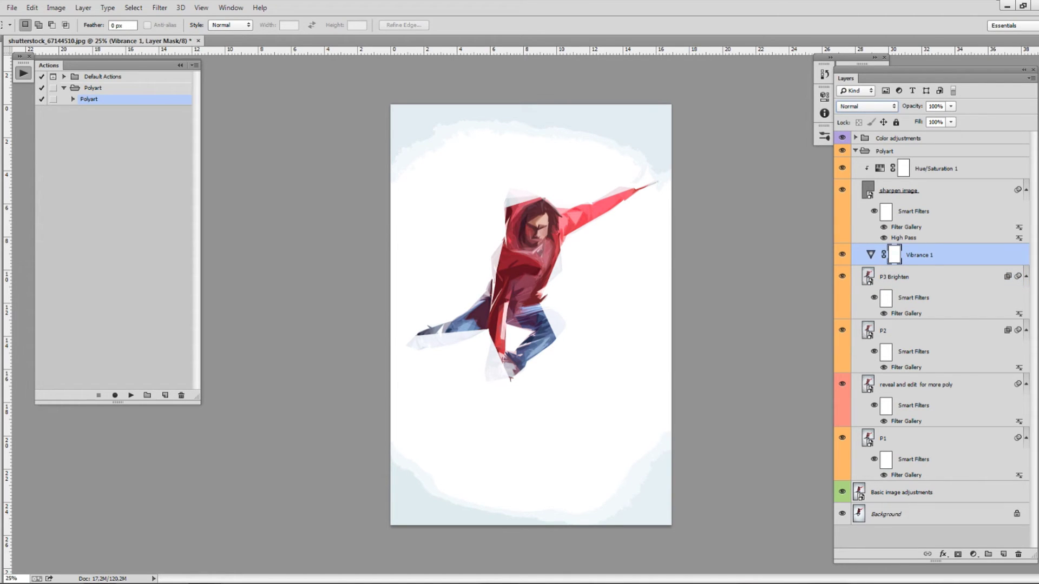
double_click(870, 255)
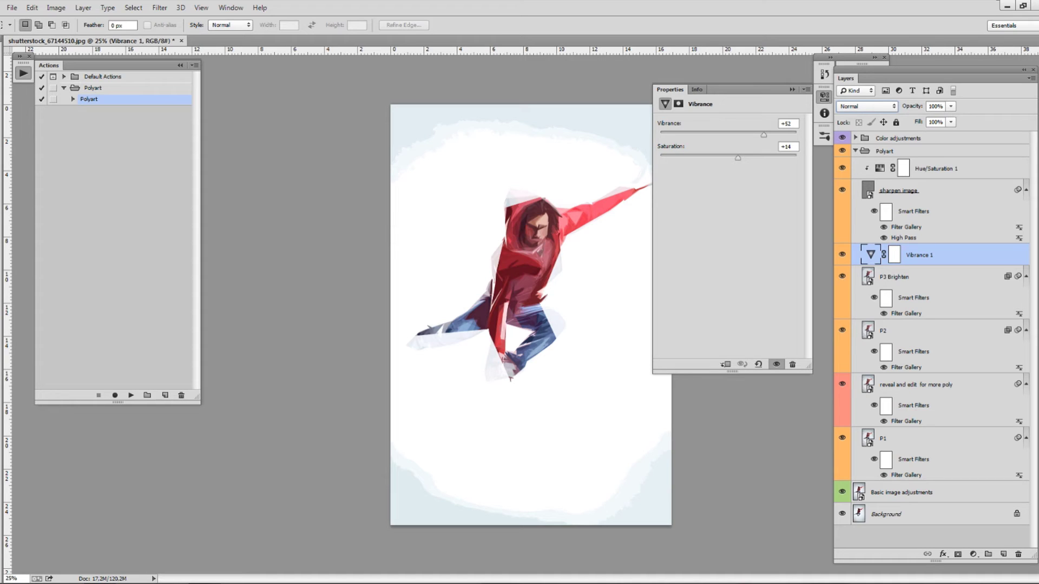
click(791, 89)
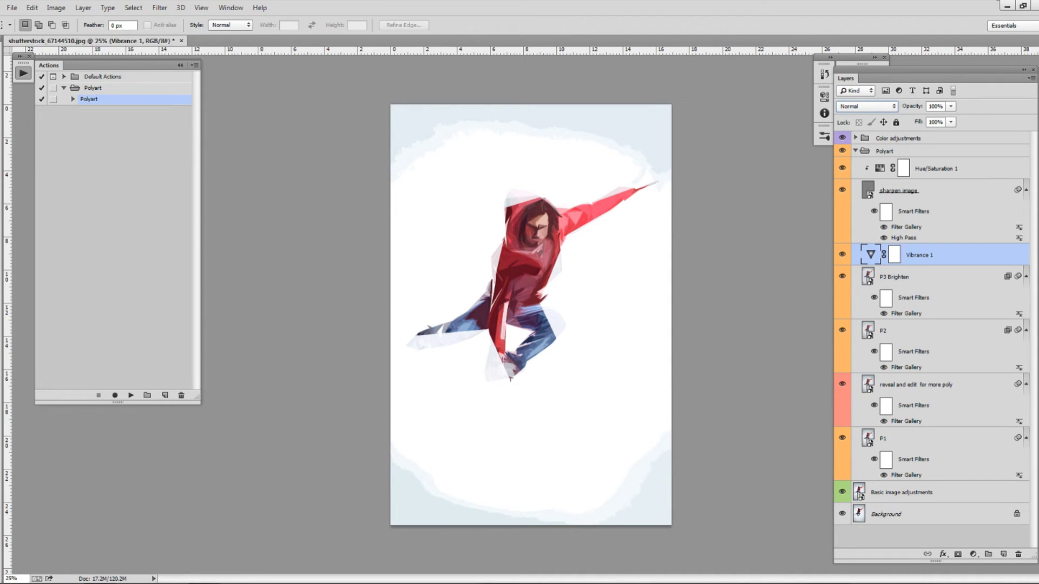
Compare the figure close up with the "sharpen image" layer hidden and shown, leaving the layer visible
click(936, 190)
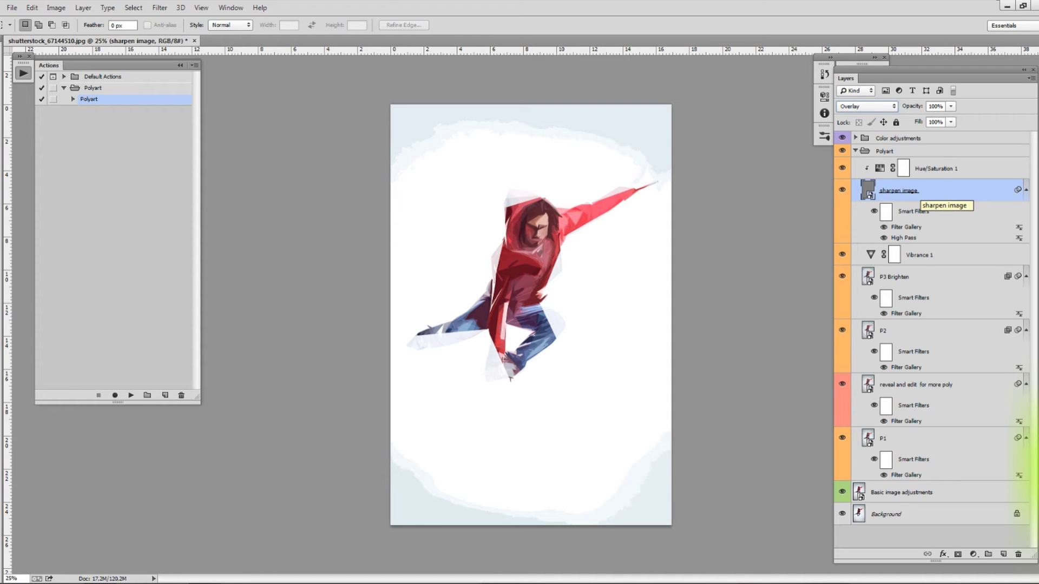
key(ctrl+plus)
key(ctrl+plus)
key(ctrl+plus)
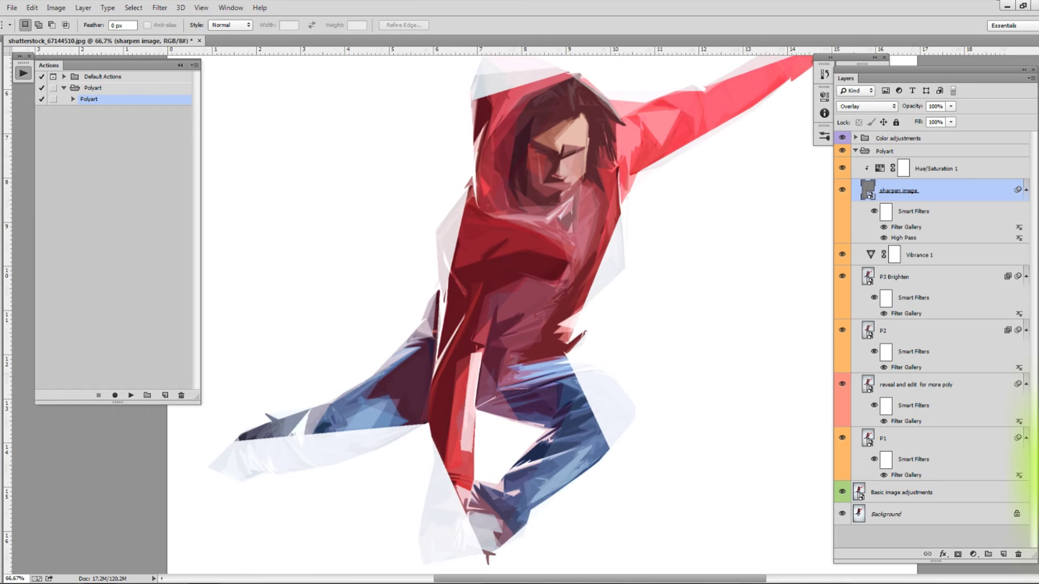
key(ctrl+comma)
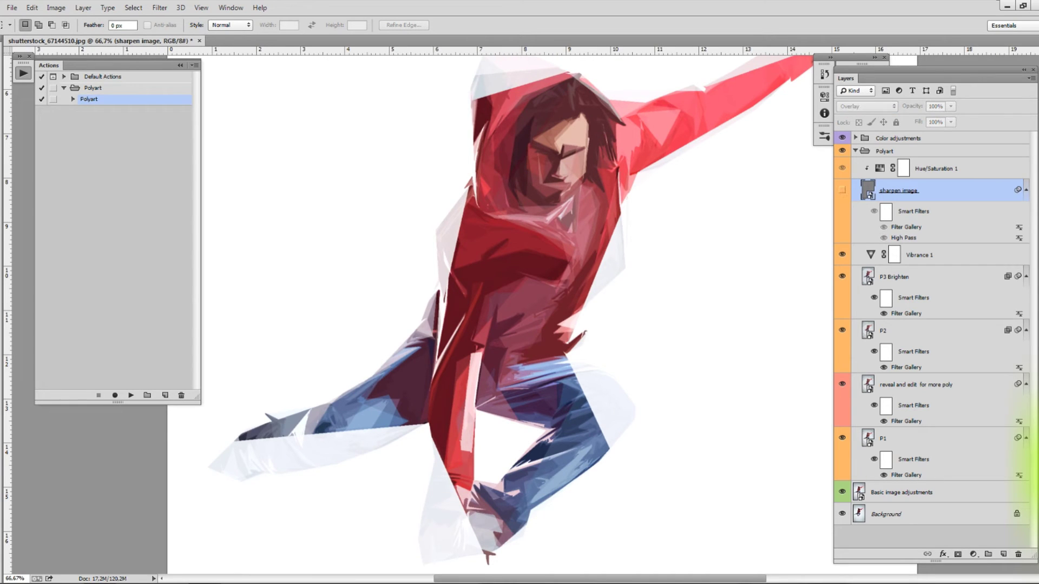
click(841, 190)
click(842, 189)
click(841, 189)
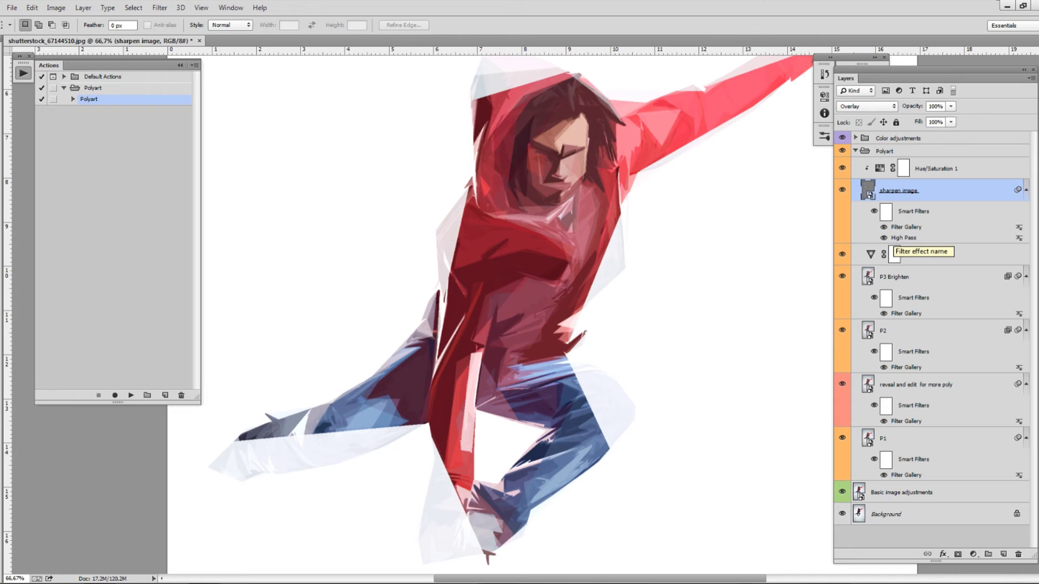
Set the radius of the "sharpen image" layer's High Pass smart filter to 94,9 pixels and apply it
double_click(903, 238)
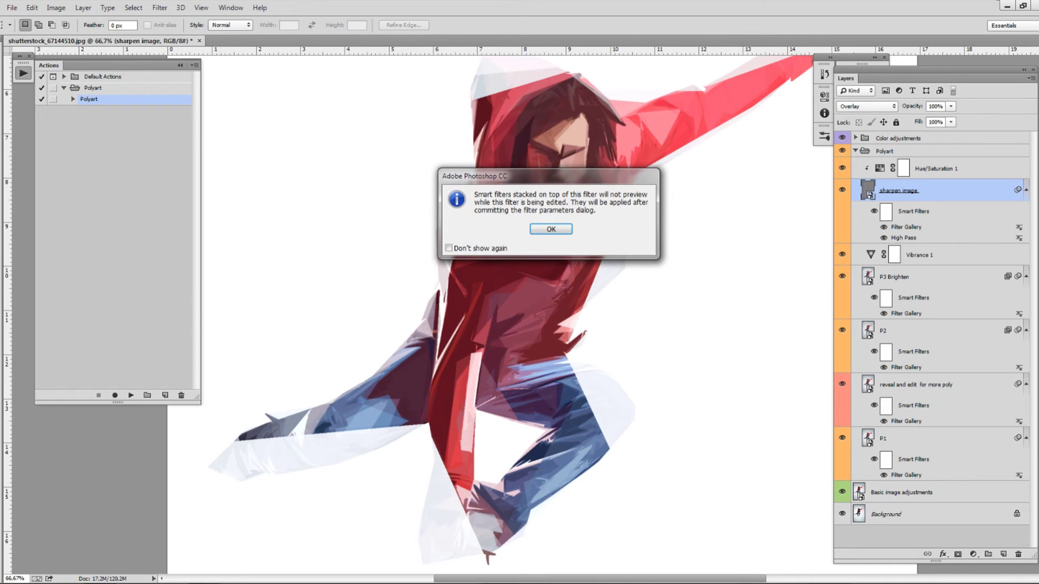
key(Return)
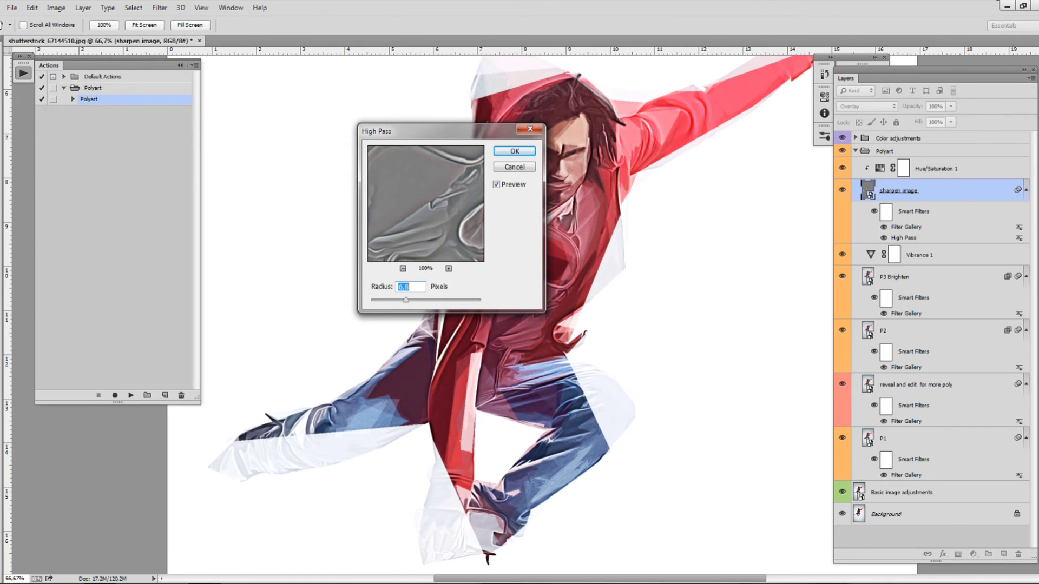
drag(405, 300, 437, 300)
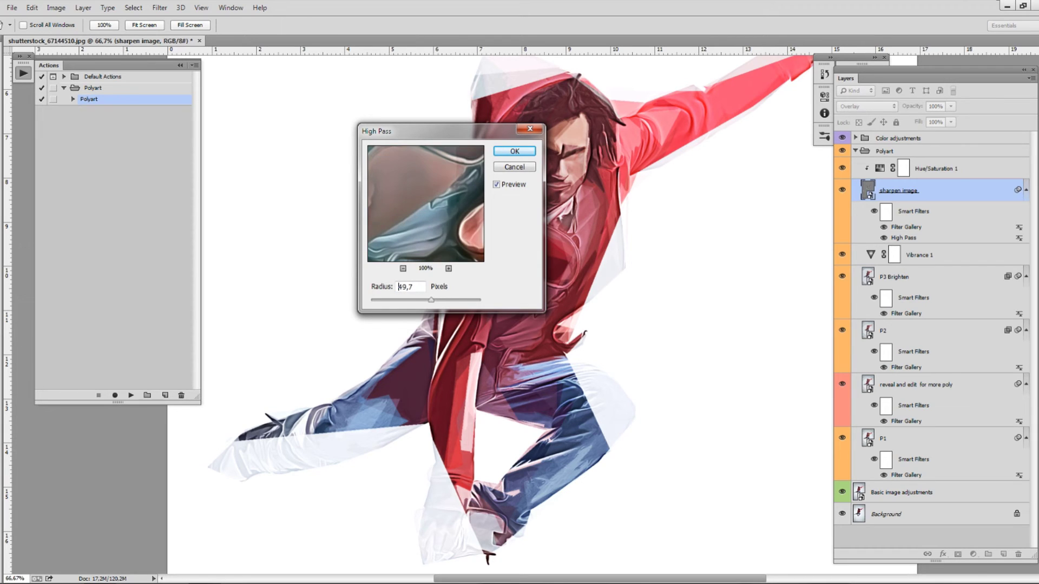
key(ctrl+a)
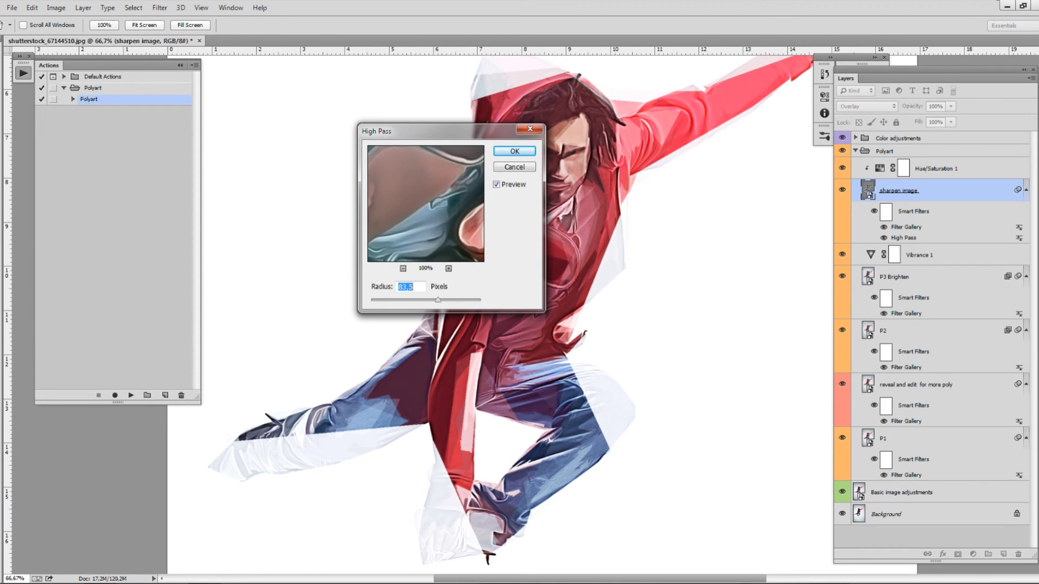
text(94,9)
key(ctrl+a)
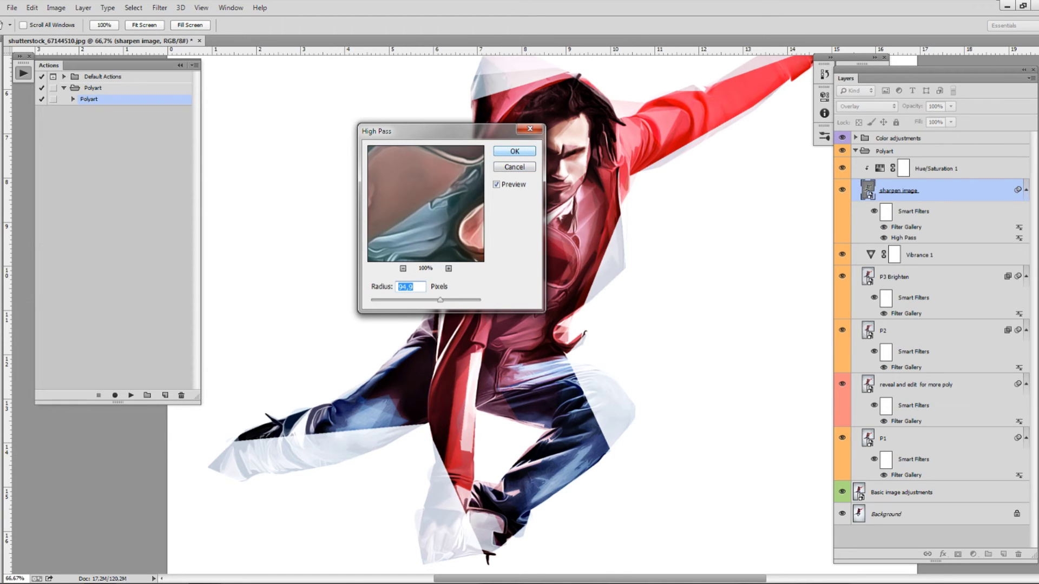
key(Return)
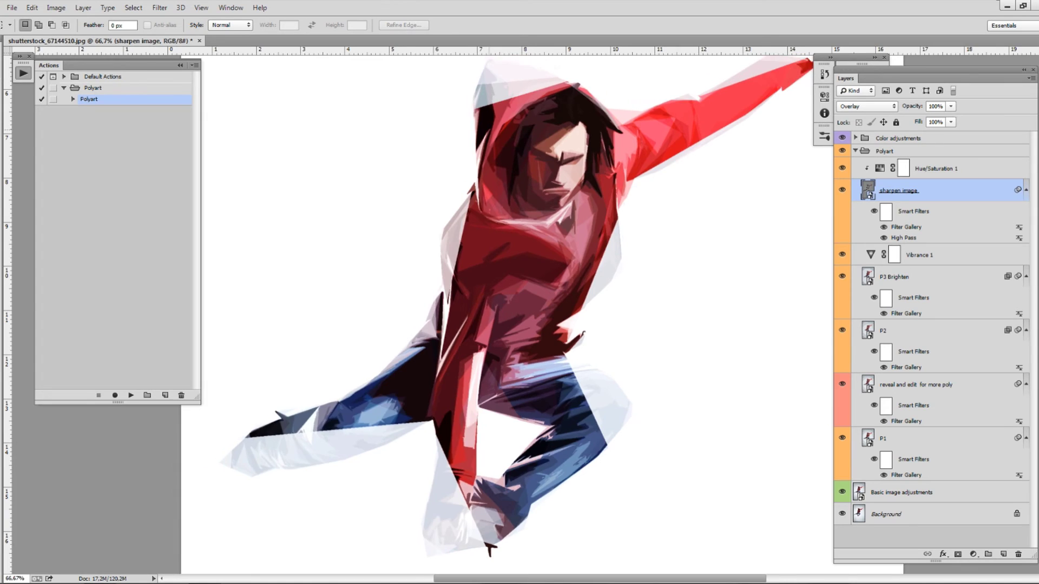
Preview color options 6, 5 and 4 one at a time in the Color adjustments group, hiding each again and collapsing the group
key(ctrl+minus)
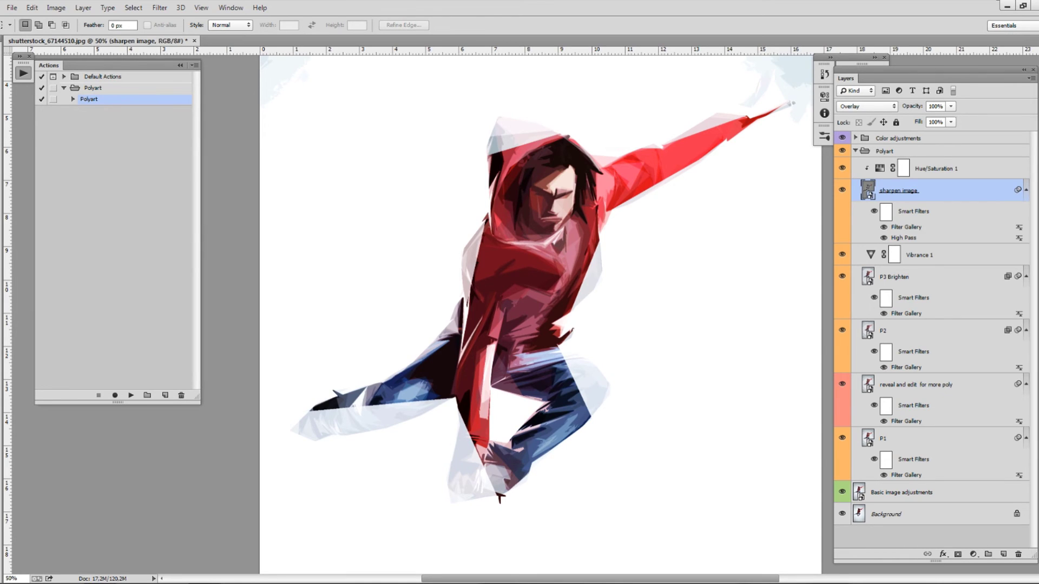
click(855, 138)
click(897, 138)
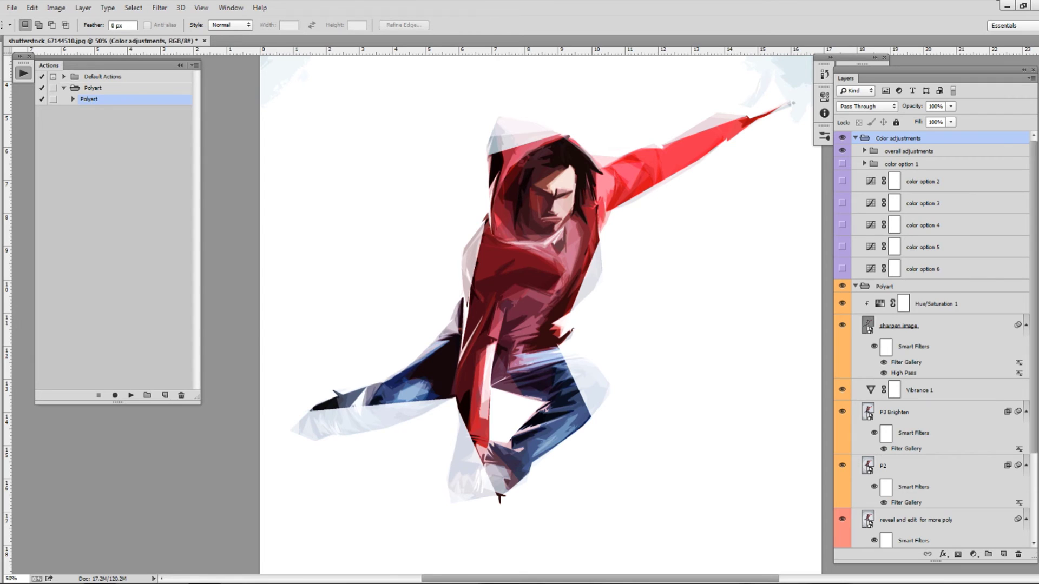
click(842, 268)
click(841, 269)
click(842, 247)
click(842, 247)
click(841, 225)
click(842, 225)
click(855, 138)
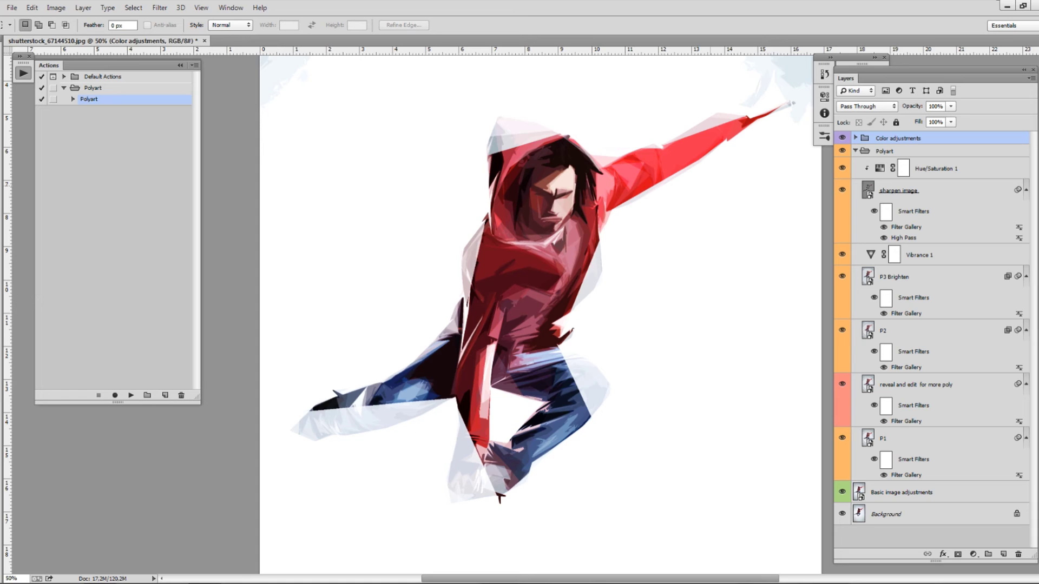
Hide the layer "reveal and edit for more poly", then go through layers P1 and P2, leaving P2 selected
click(841, 384)
click(920, 438)
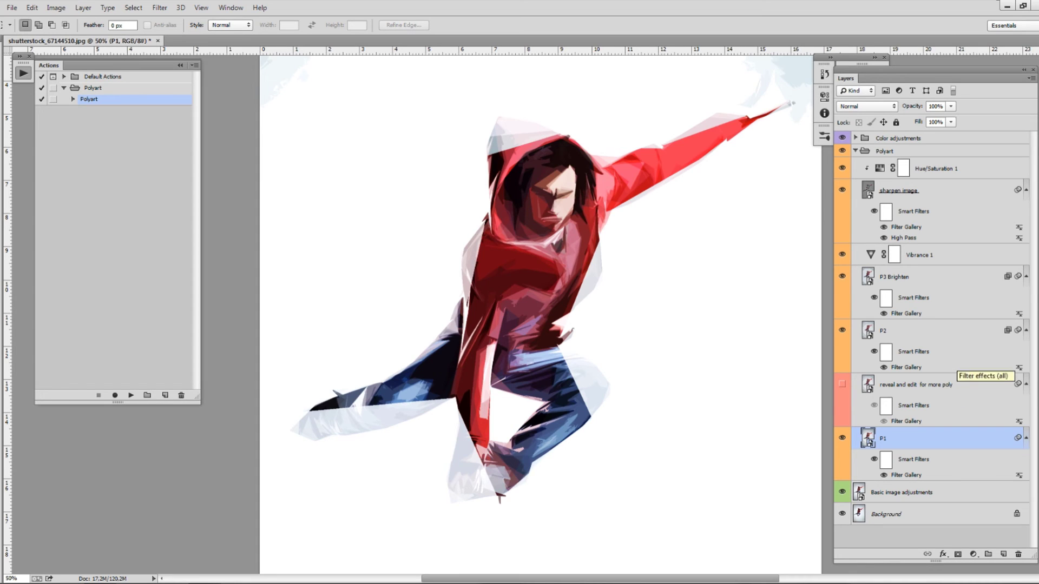
click(953, 331)
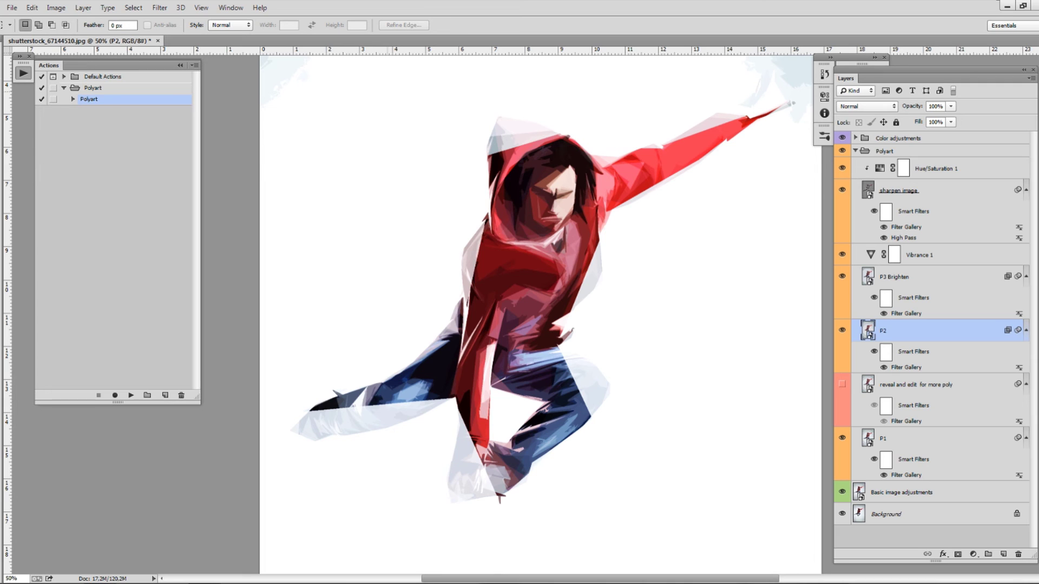
Add an Ocean Ripple filter from the Filter Gallery to layer P2, with Ripple Size 9 and Ripple Magnitude 9
click(159, 8)
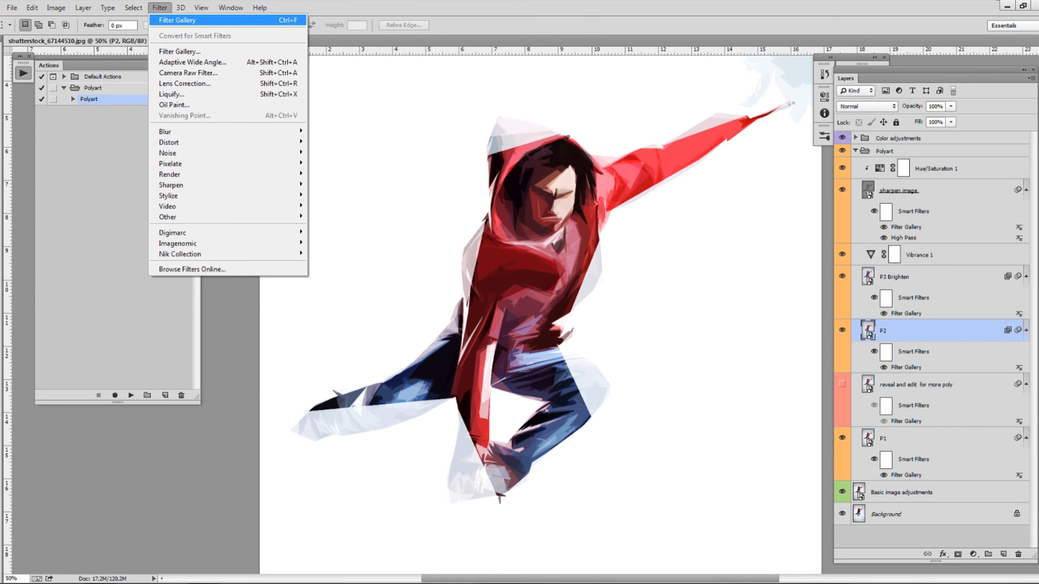
click(179, 52)
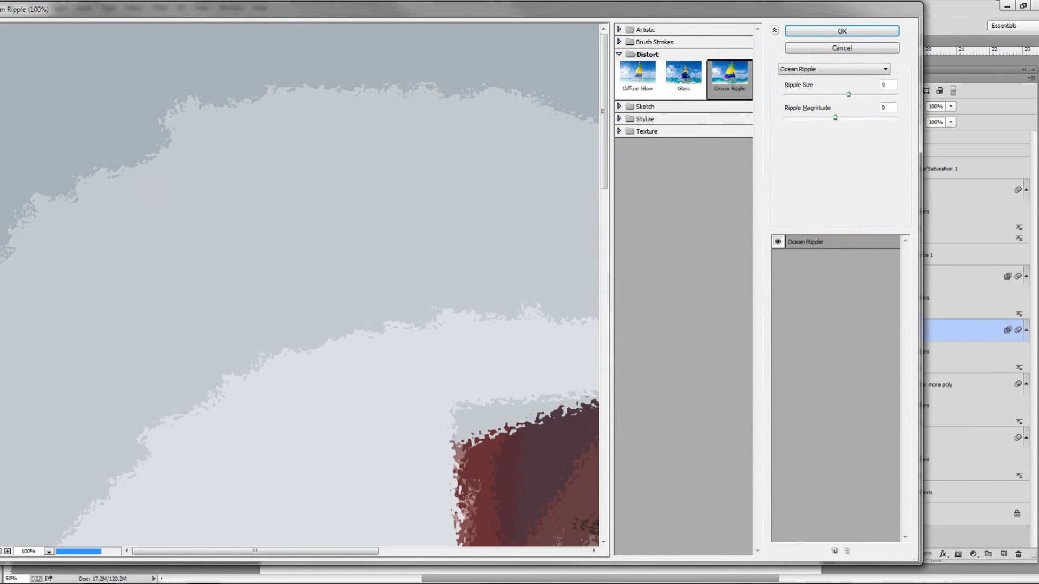
drag(453, 441, 243, 319)
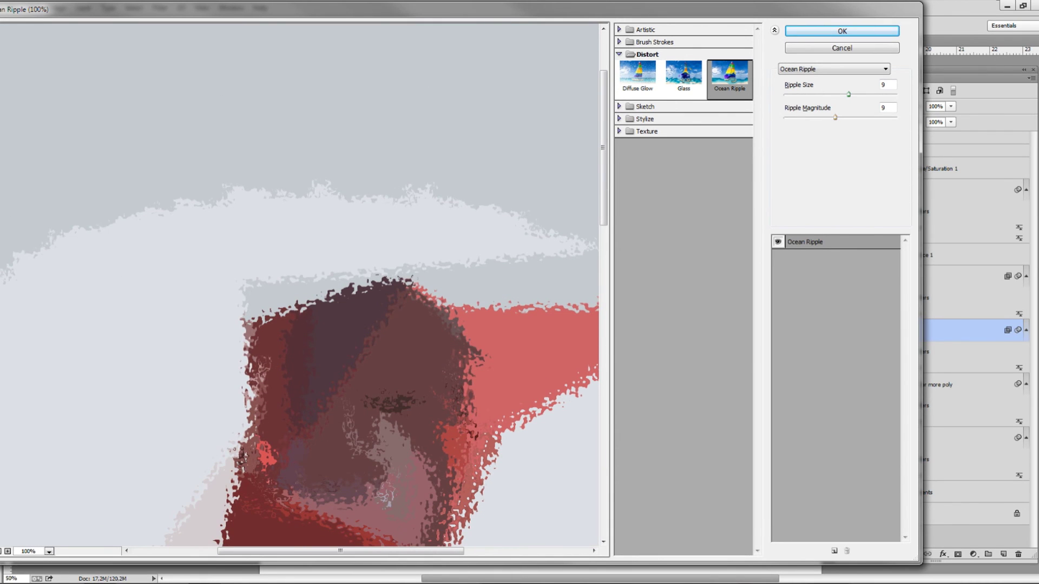
click(840, 31)
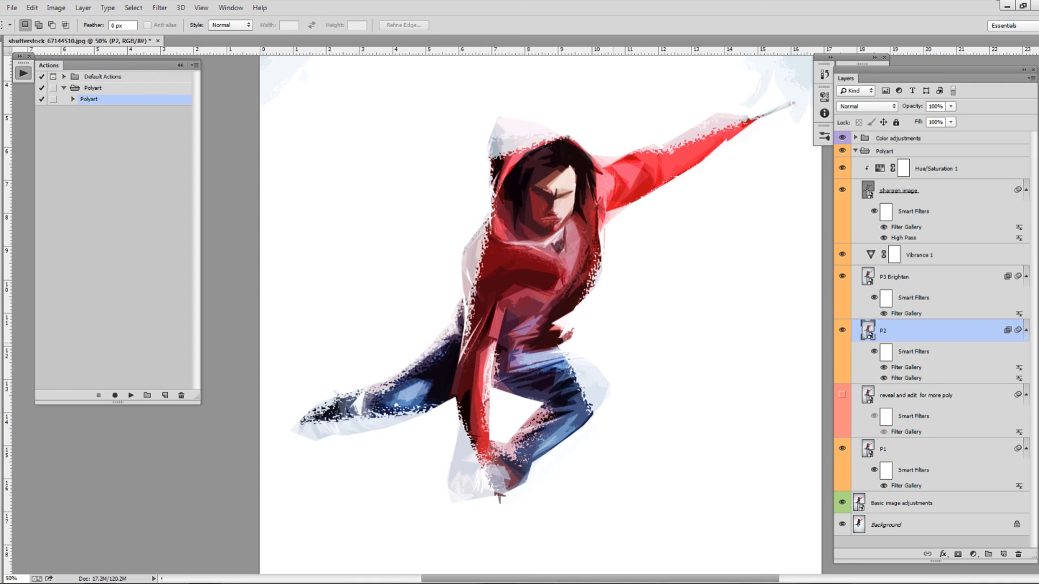
Collapse the Polyart group to view the top-level layer structure, and expand it again with the group selected
click(855, 151)
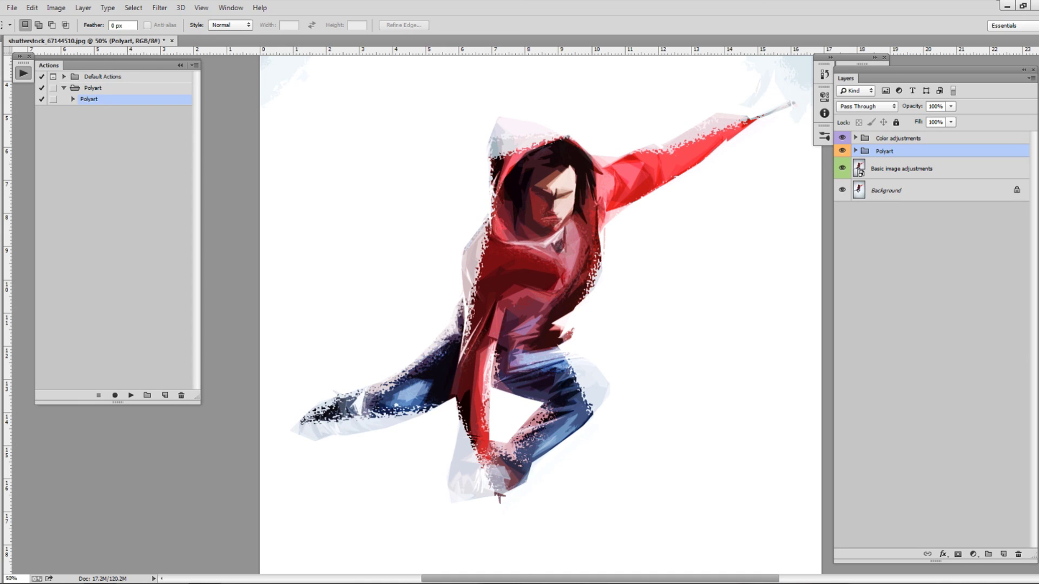
drag(885, 152, 631, 181)
click(855, 150)
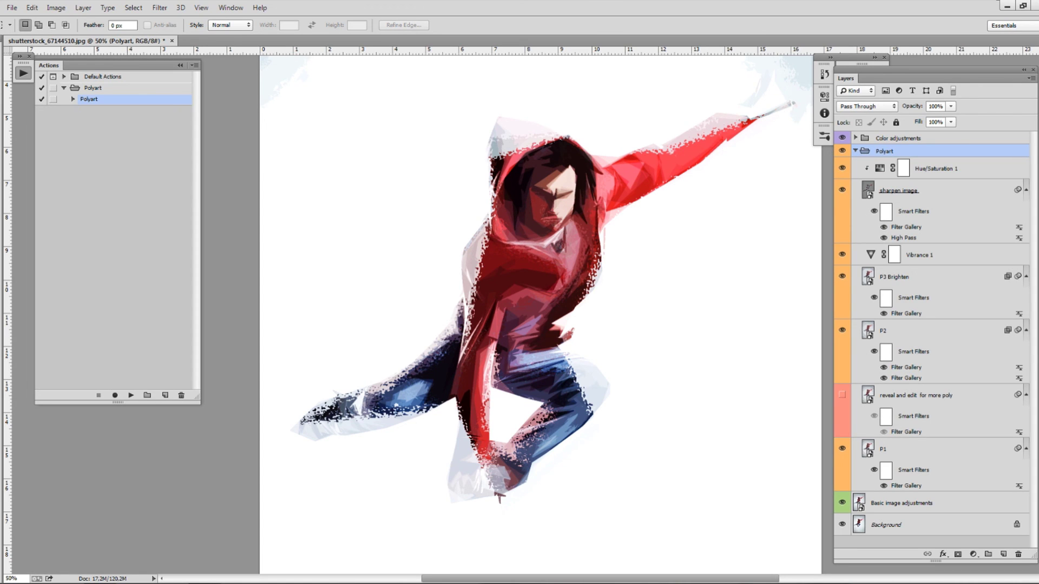